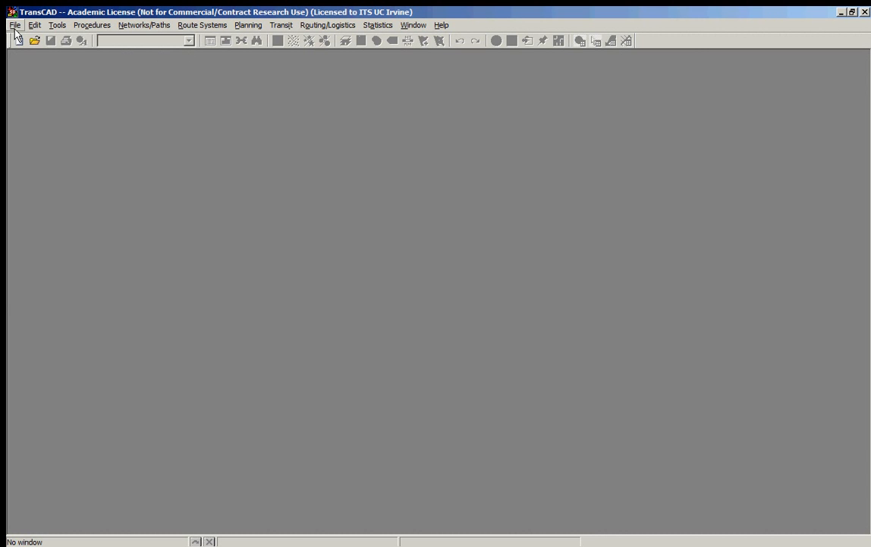
Step: Open the recent map ExampleUtah.map and make Counties the active layer
click(14, 26)
click(82, 208)
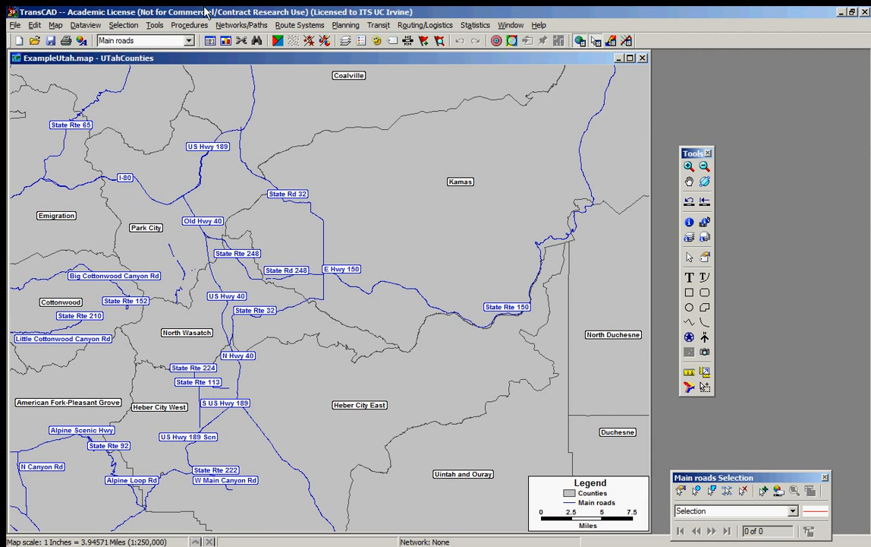
click(167, 41)
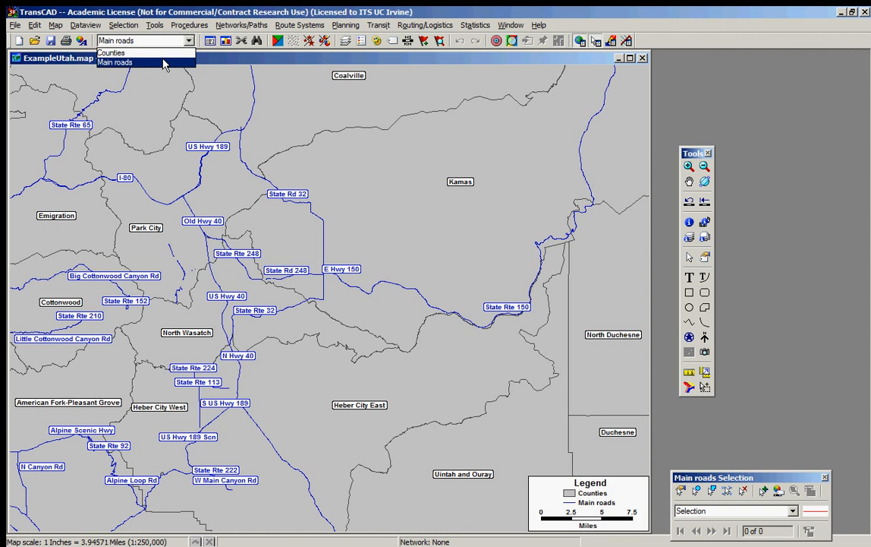
click(146, 52)
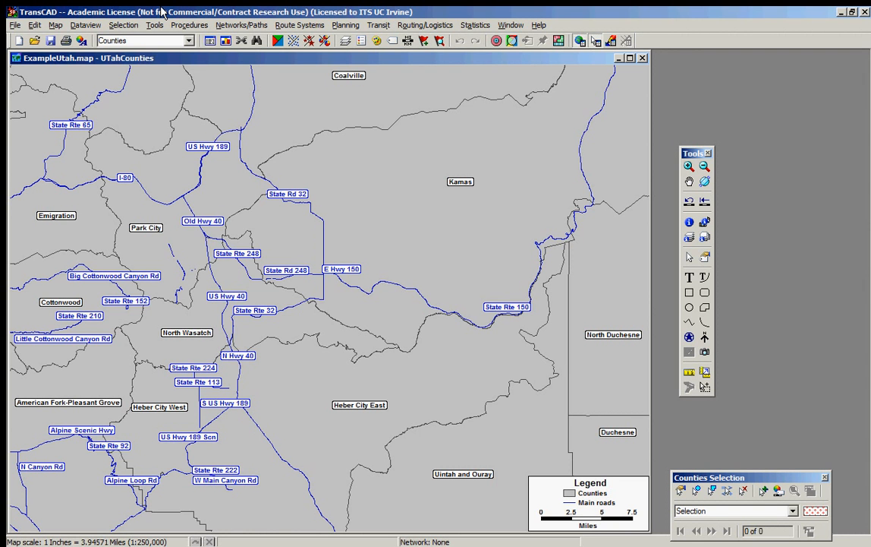
Step: Start a new matrix file based on the Counties layer
click(15, 26)
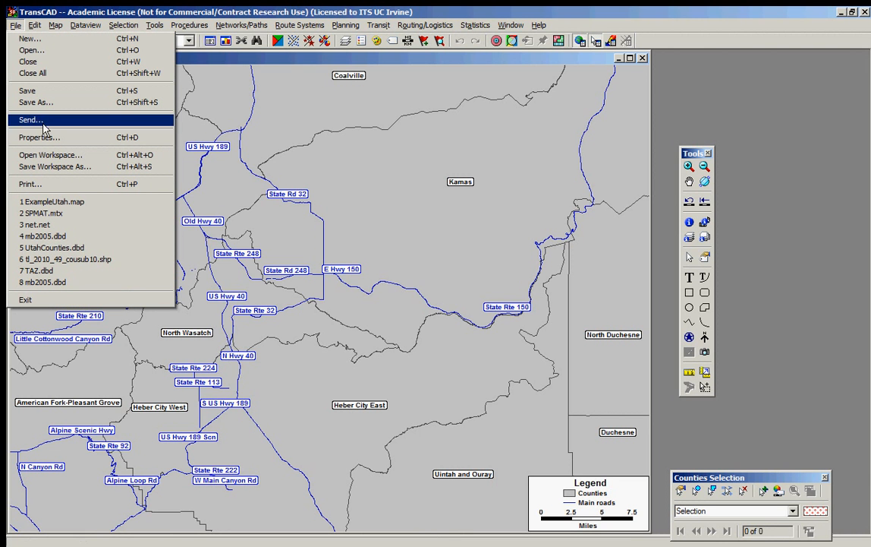
click(31, 38)
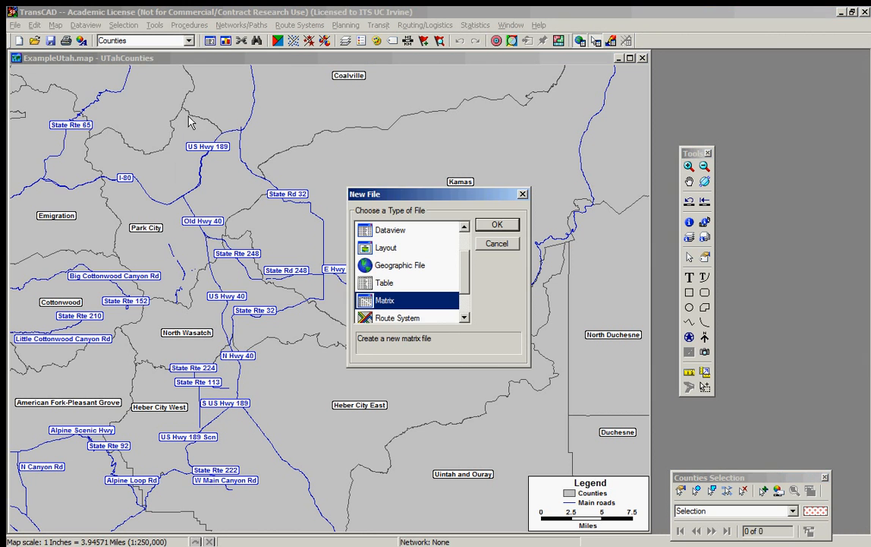
double_click(378, 301)
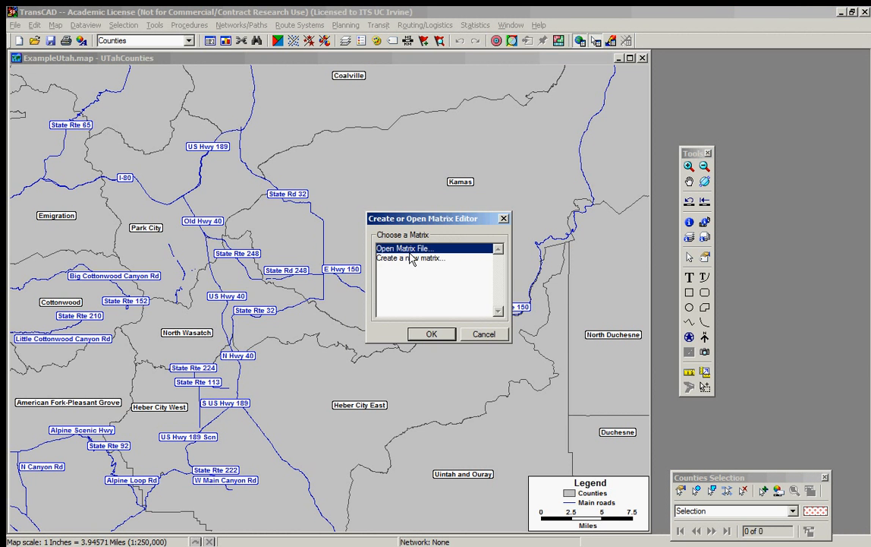
click(406, 259)
click(431, 334)
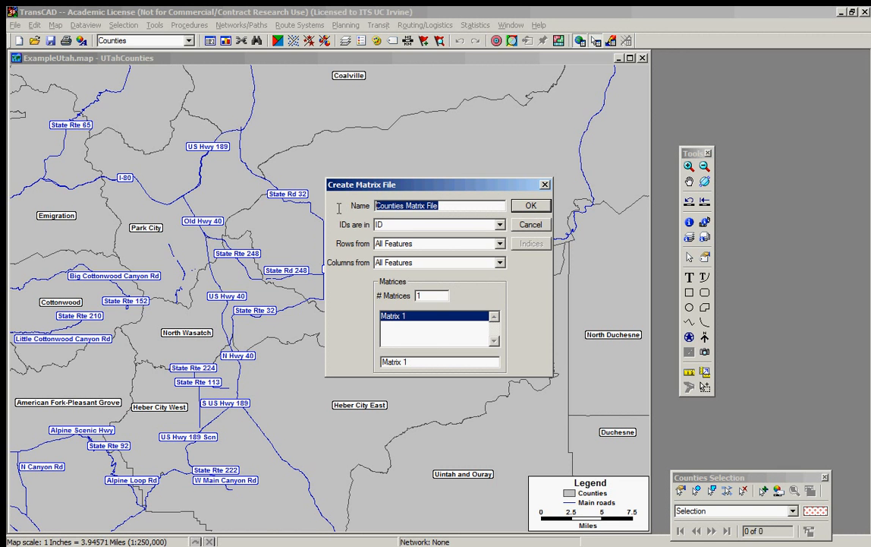
Step: Name the matrix file "Travel table", with IDs taken from ID and both rows and columns from All Features
text(Coun)
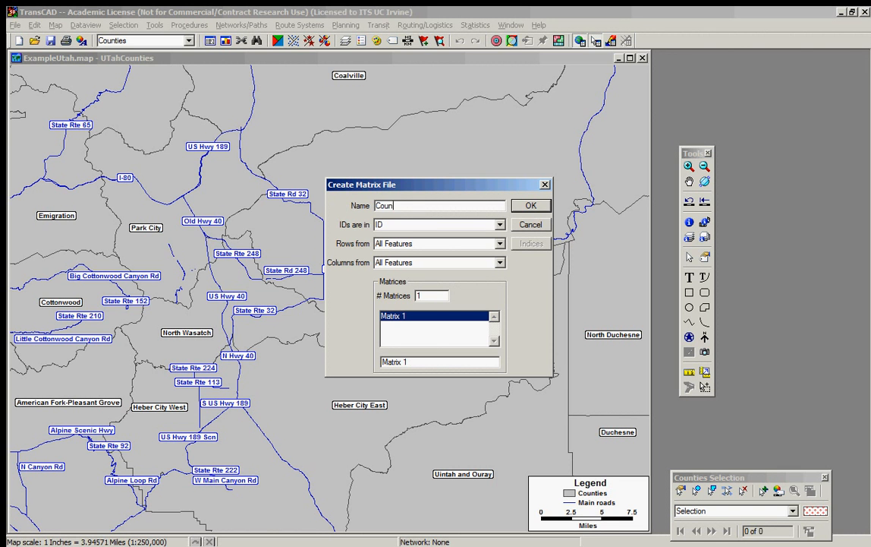
key(BackSpace)
key(BackSpace)
key(BackSpace)
key(BackSpace)
key(BackSpace)
key(BackSpace)
key(BackSpace)
click(423, 224)
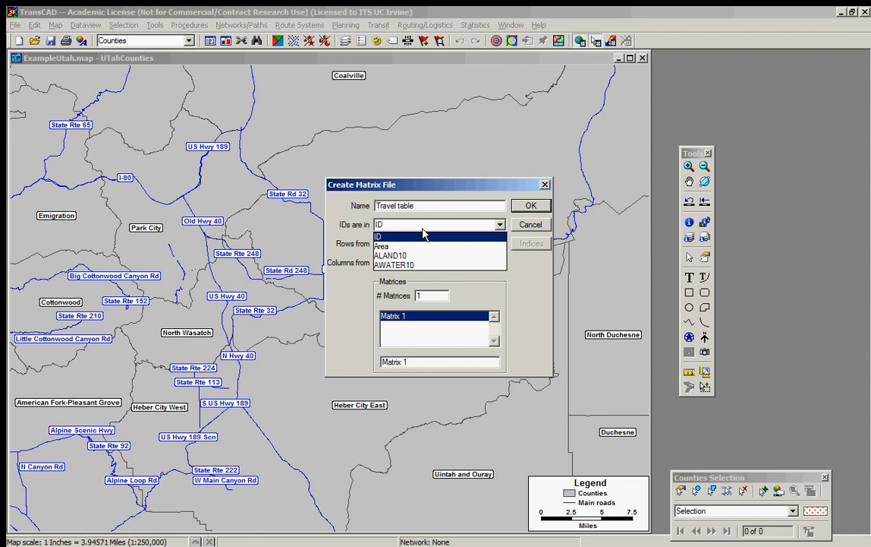
click(424, 233)
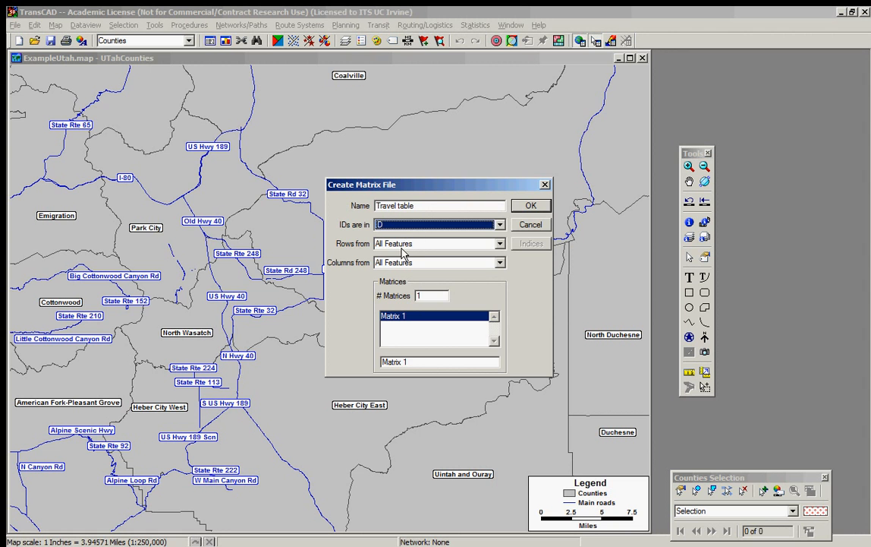
drag(423, 188, 405, 173)
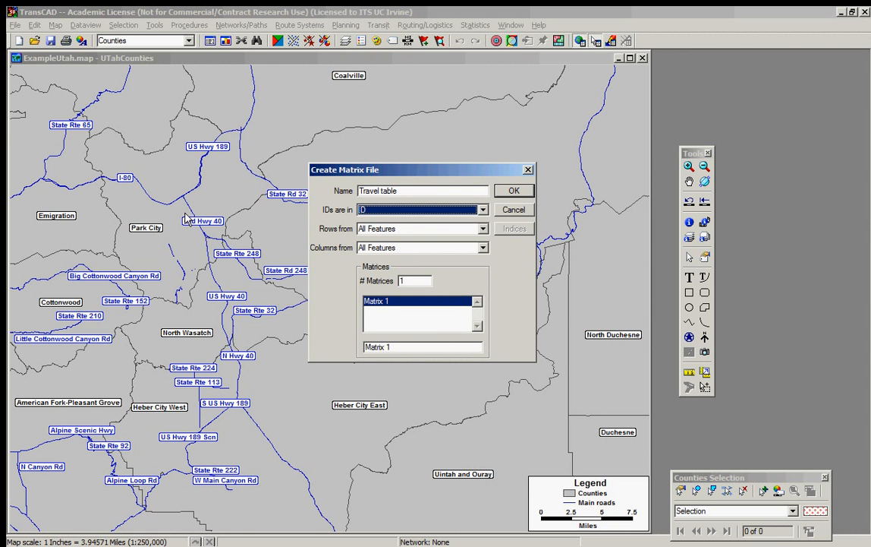
click(479, 229)
click(479, 228)
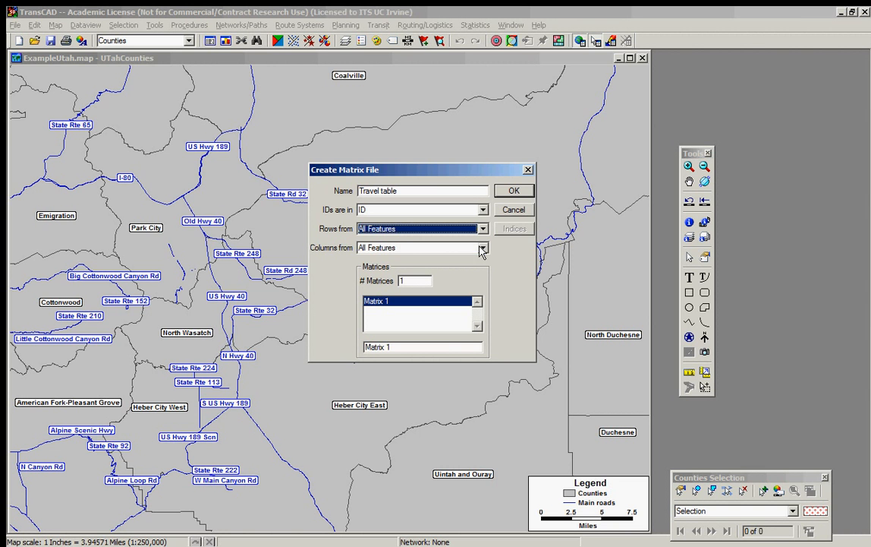
key(Tab)
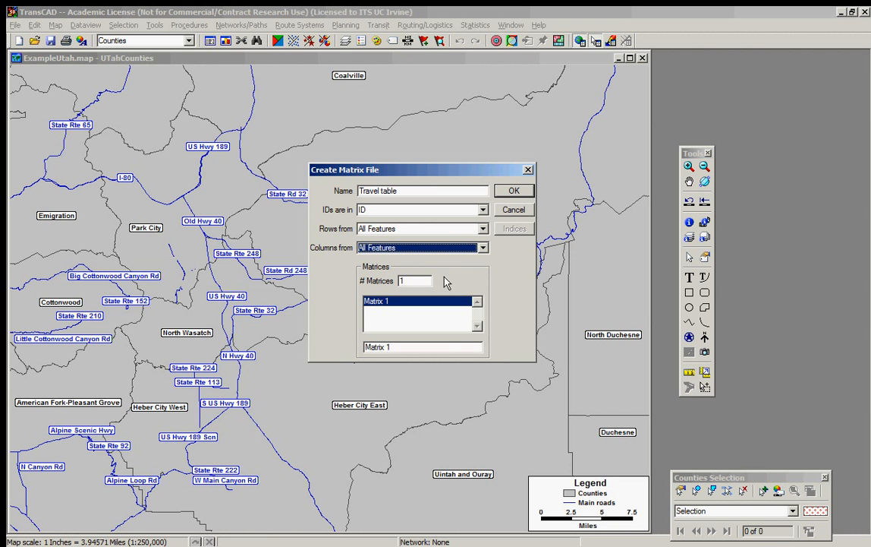
key(Tab)
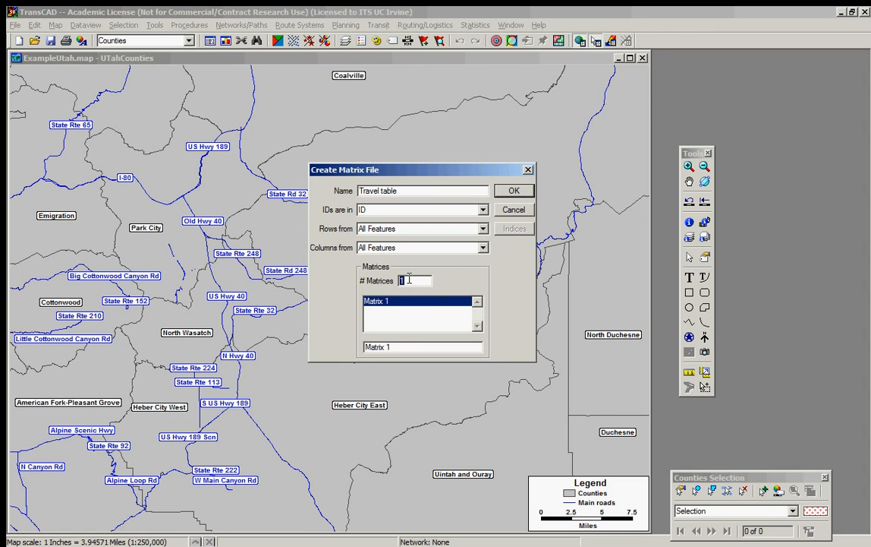
Step: Set the number of matrices to 2 and name them "AM peak" and "PM peak"
text(2)
double_click(406, 346)
text(AM peak)
key(Return)
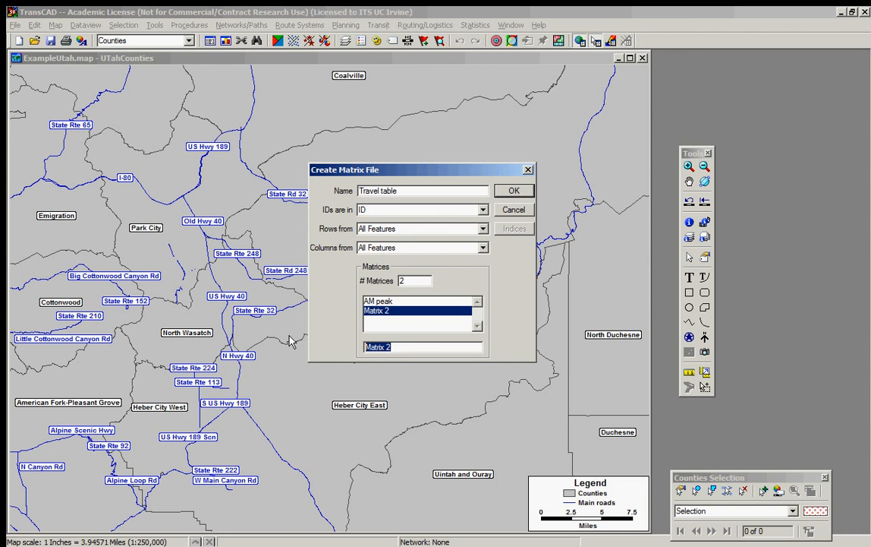
text(PM peak)
Step: Create the matrix file, saving it over the existing Example matrix in the Utah Files folder
click(514, 190)
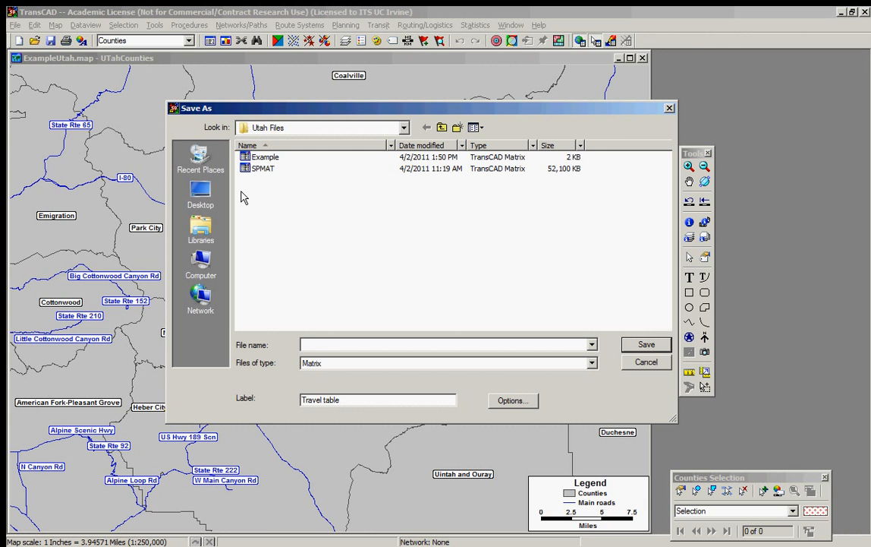
double_click(251, 155)
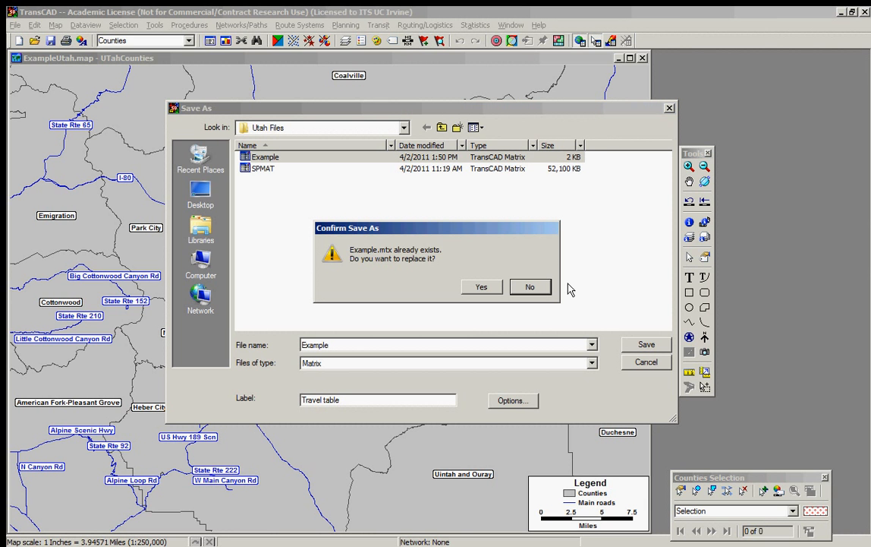
click(483, 287)
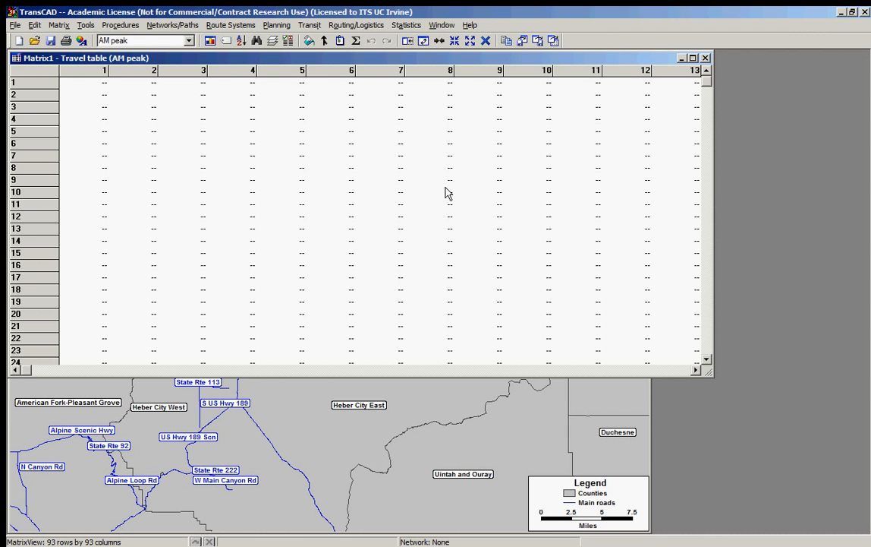
Step: Move the matrix window clear of the map title and compare the AM peak and PM peak matrices, ending on PM peak
drag(253, 61, 304, 84)
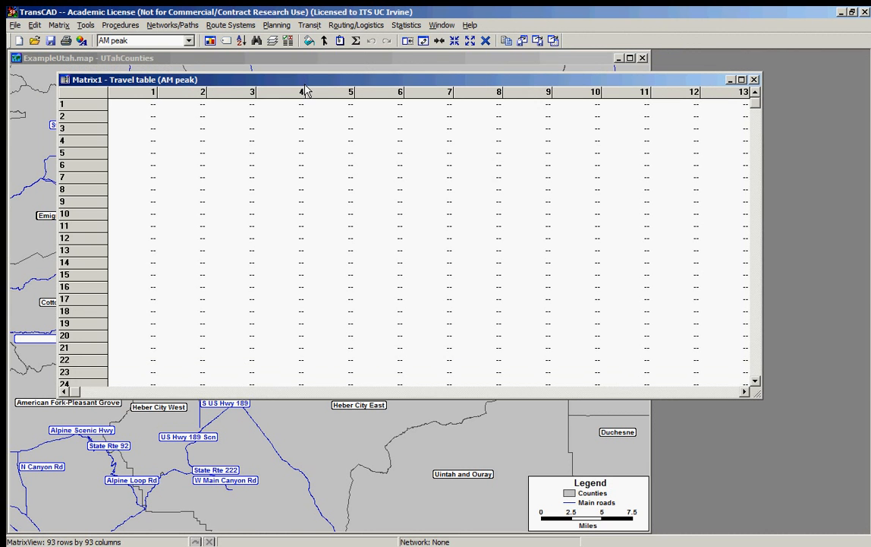
click(173, 44)
click(144, 60)
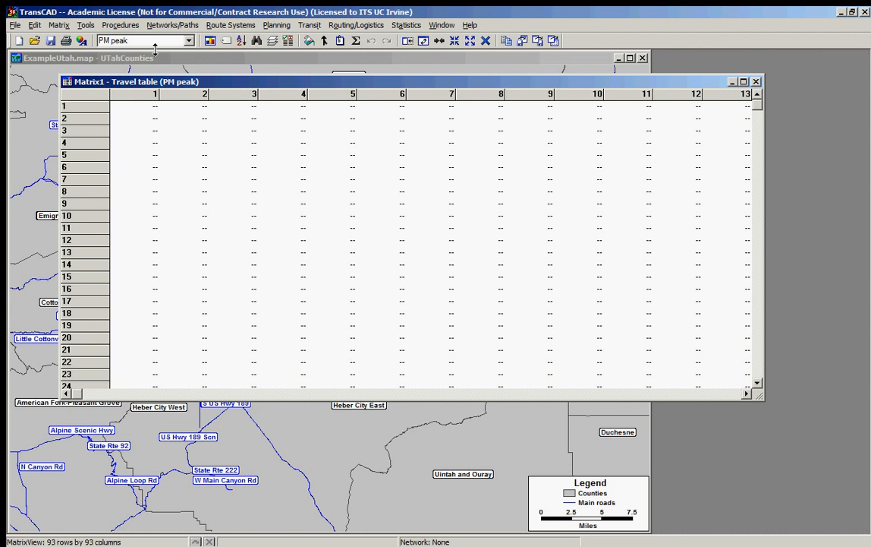
click(155, 42)
click(157, 50)
drag(390, 95, 397, 111)
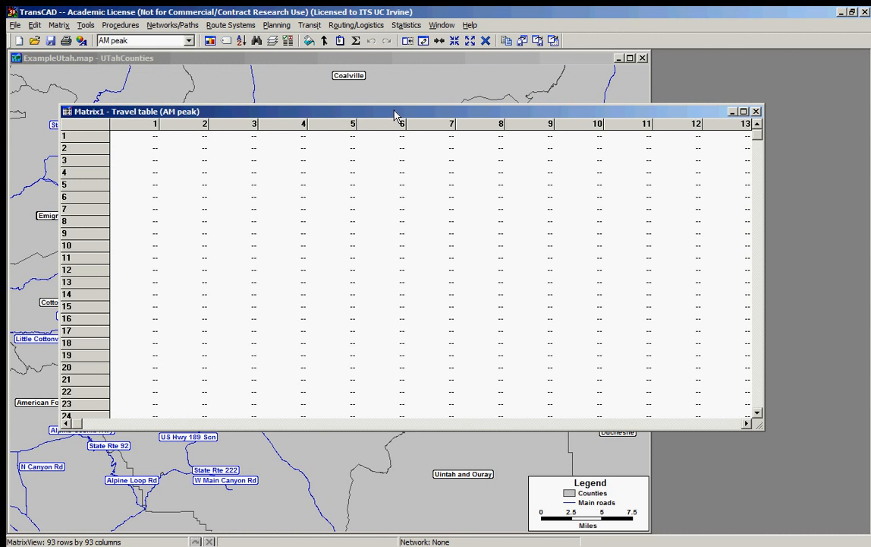
click(146, 41)
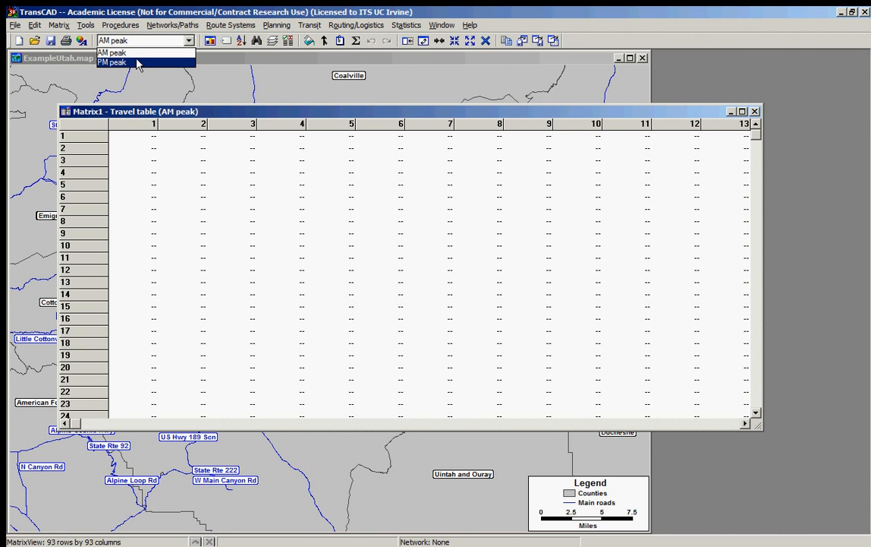
key(Escape)
click(228, 172)
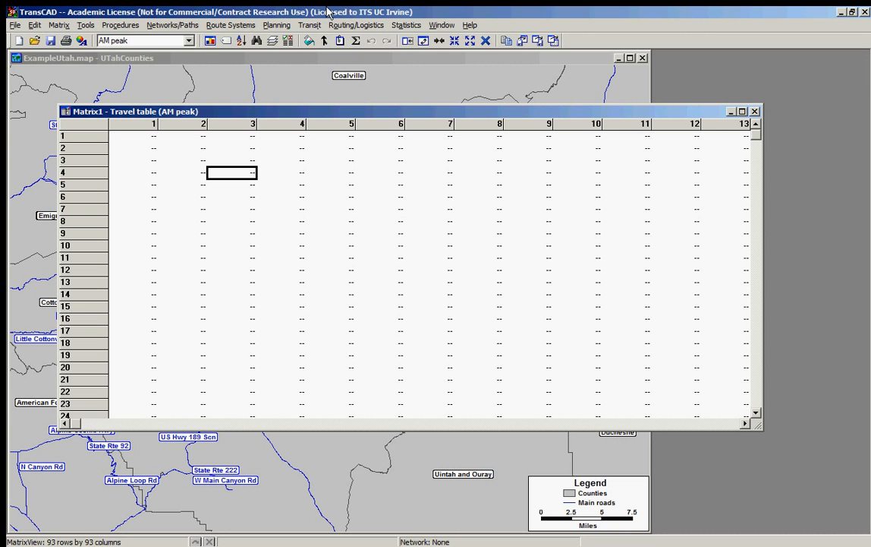
click(160, 44)
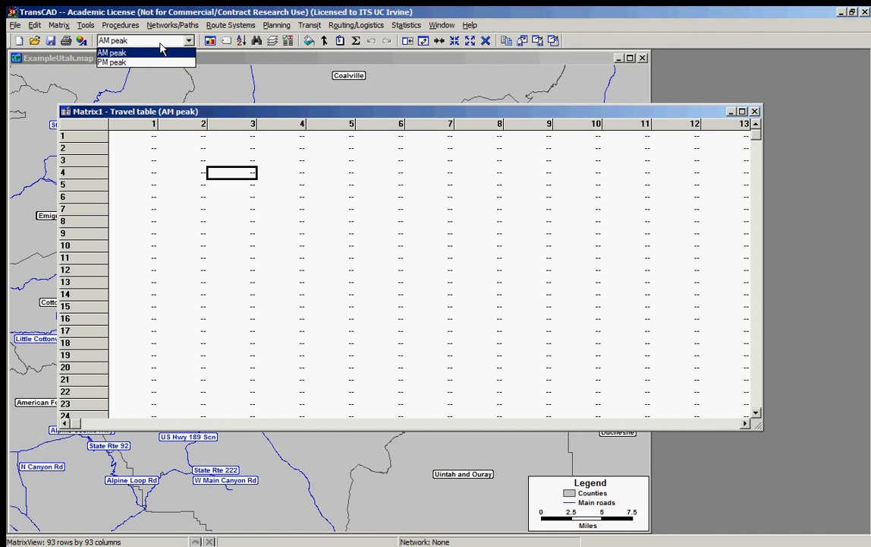
click(137, 60)
click(157, 44)
click(148, 50)
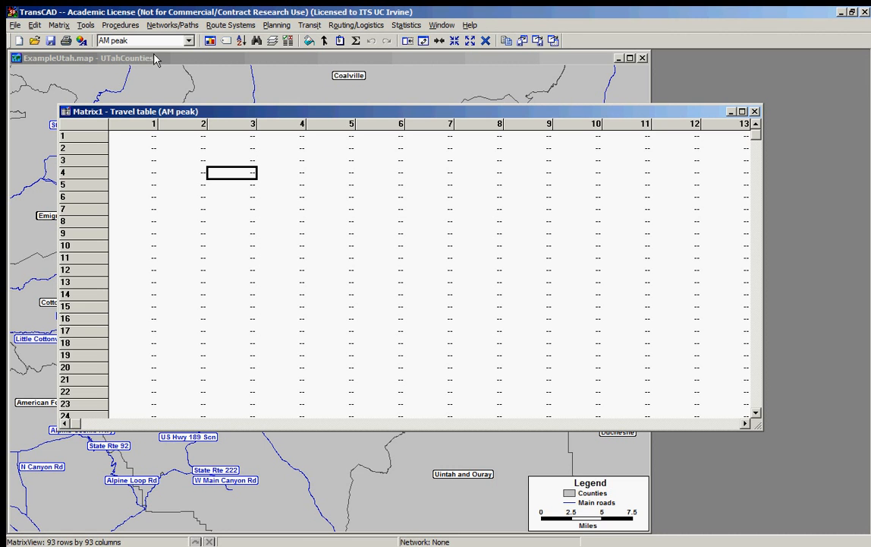
click(157, 42)
click(174, 62)
click(152, 42)
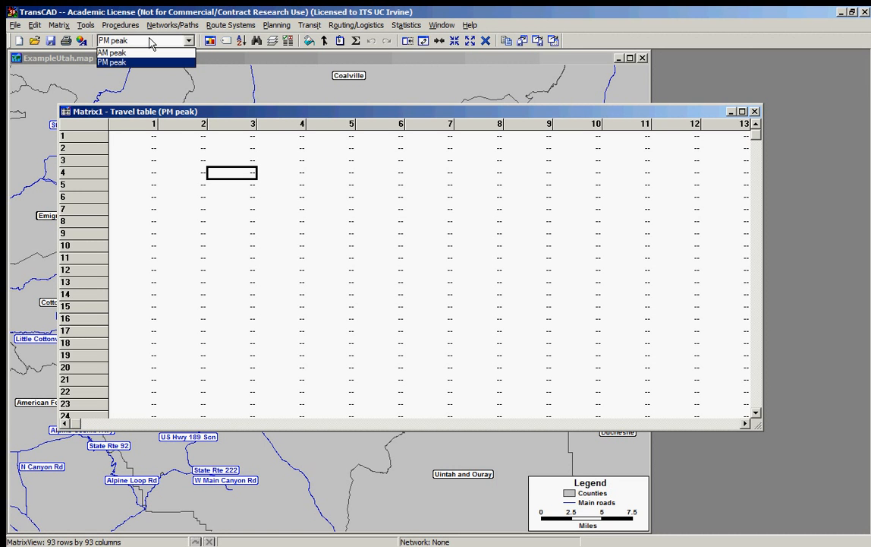
click(219, 11)
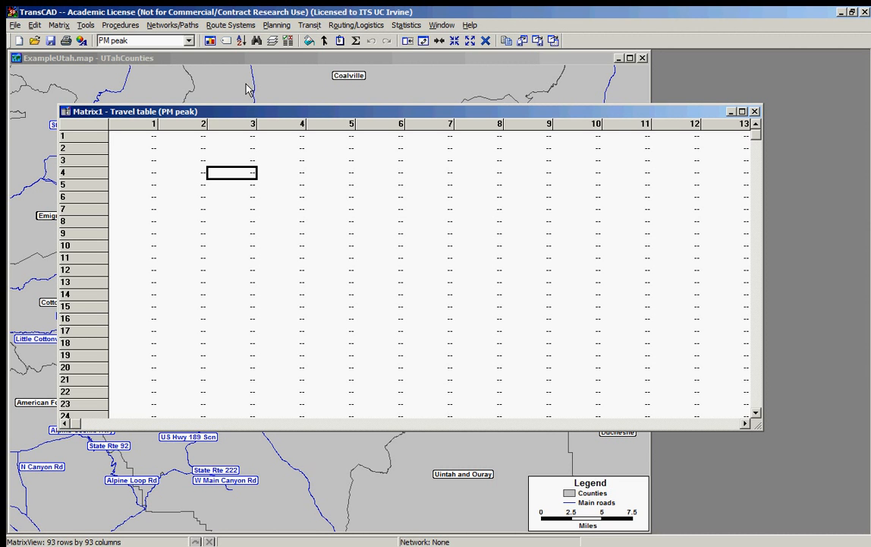
Step: Add a third matrix to the Travel table file's contents and rename it "Lunch Peak"
click(271, 44)
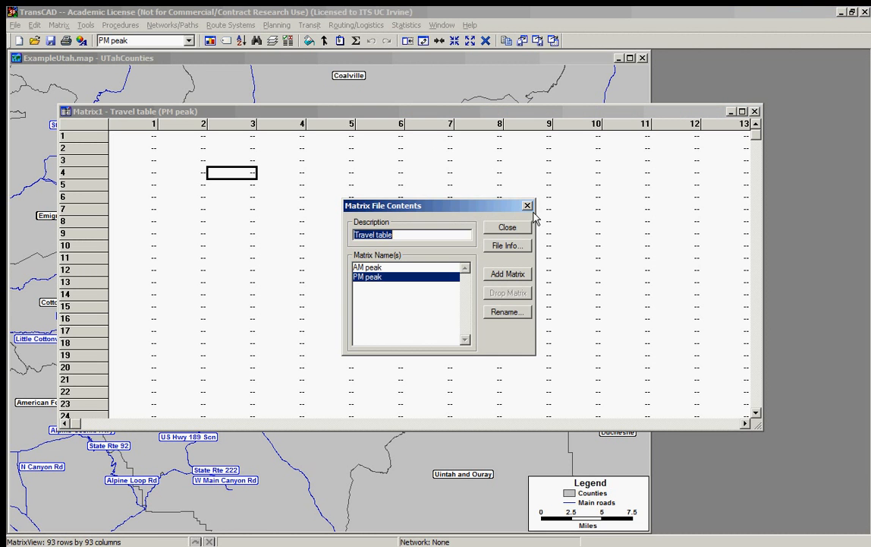
click(527, 203)
click(272, 44)
drag(456, 205, 460, 188)
click(512, 256)
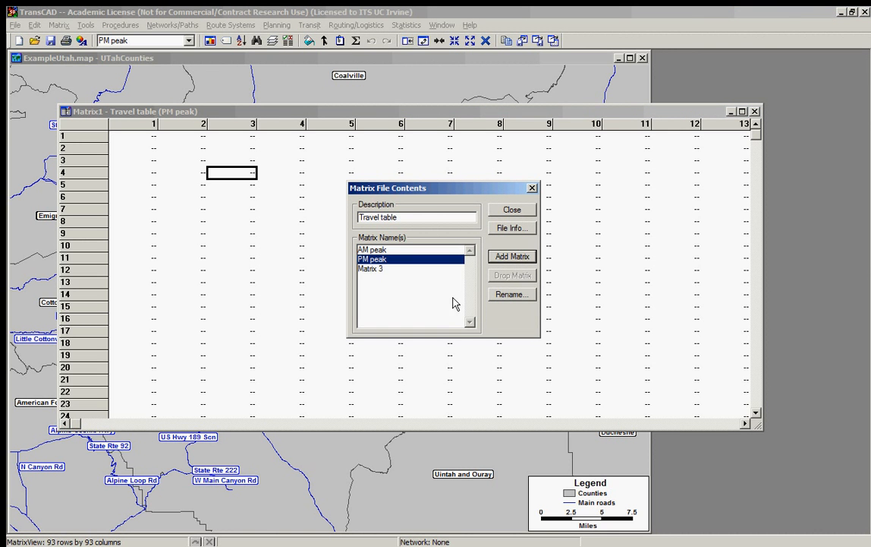
click(383, 270)
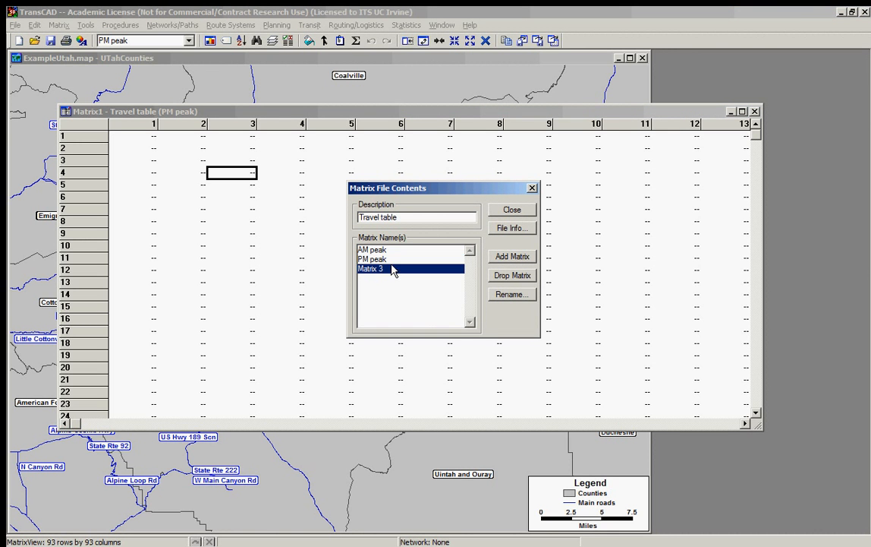
click(523, 296)
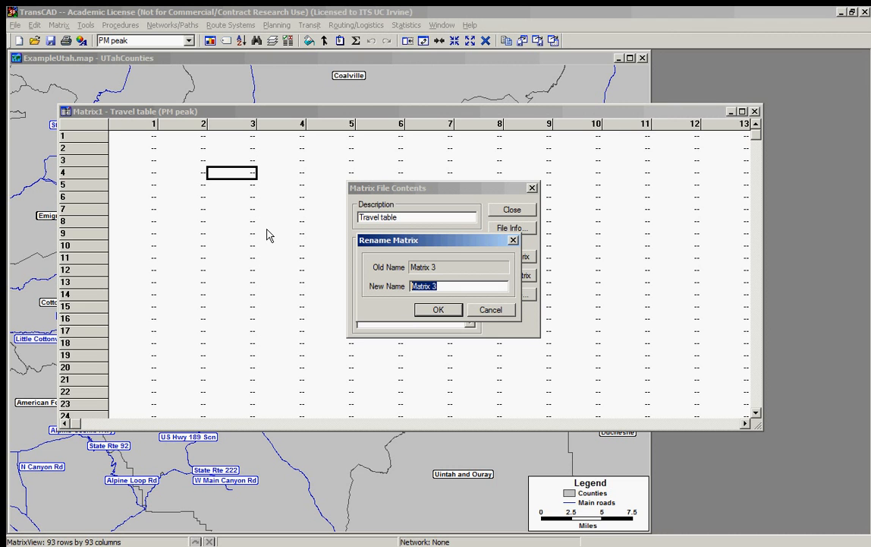
text(Lunch Peak)
key(Return)
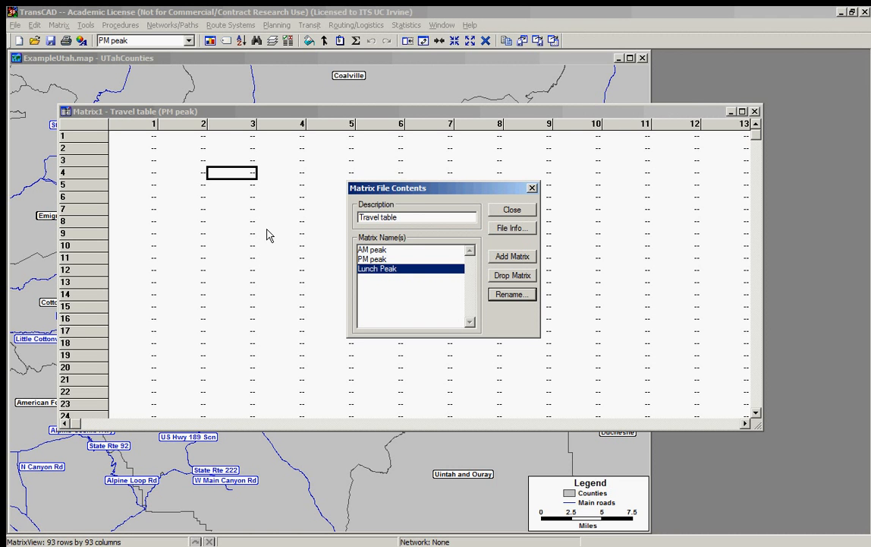
Step: Add a fourth matrix to the file, rename it "Night", and close the matrix file contents
click(513, 257)
click(371, 278)
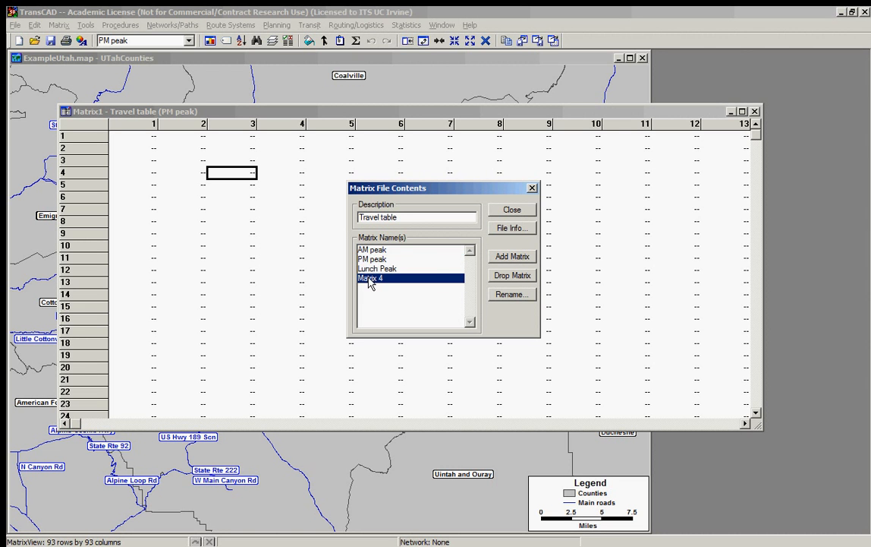
click(511, 294)
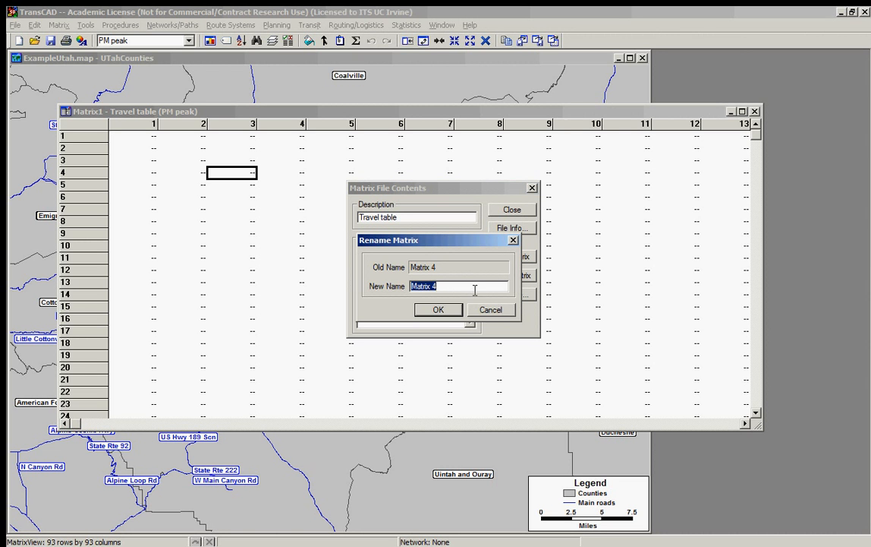
text(Night)
key(Return)
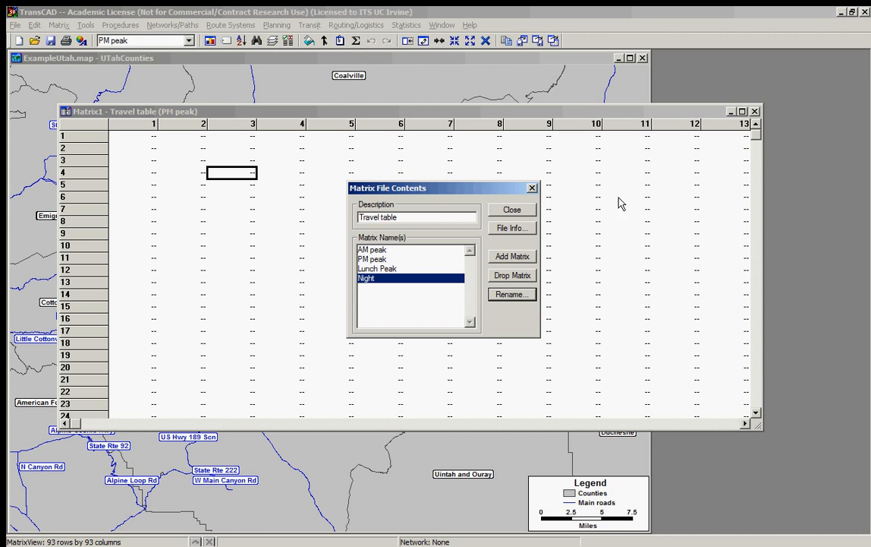
click(512, 210)
Step: Display the Lunch Peak and Night matrices in turn to check them, ending on PM peak
click(129, 40)
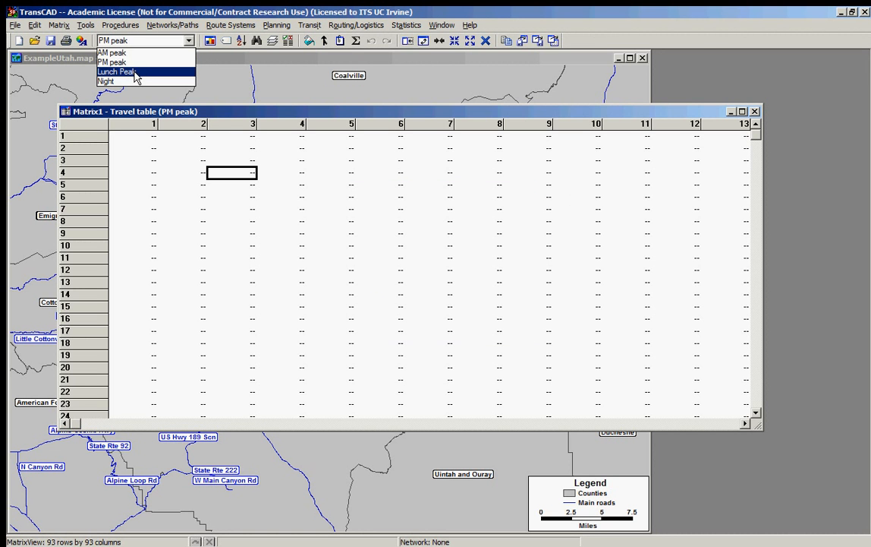
click(135, 72)
click(126, 40)
click(139, 80)
click(132, 41)
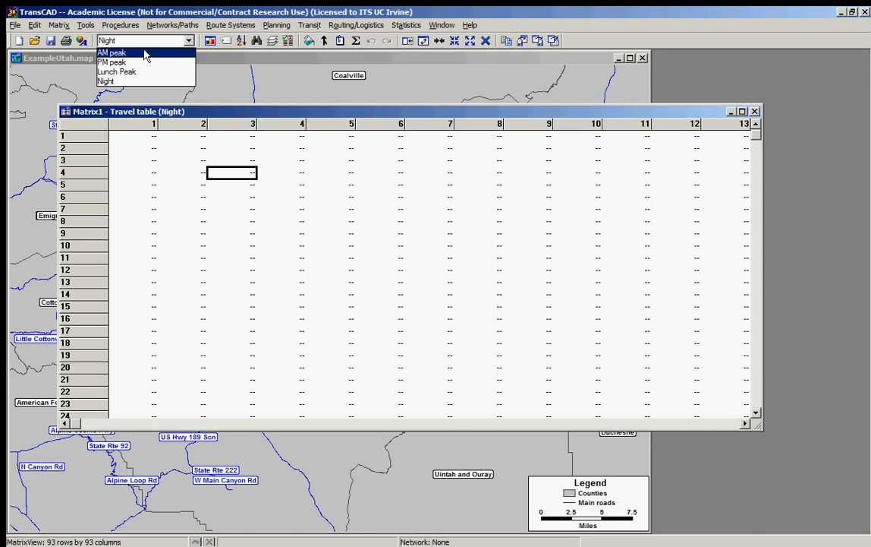
click(125, 63)
Step: Drop the Night and Lunch Peak matrices from the Travel table file and close its contents
click(241, 40)
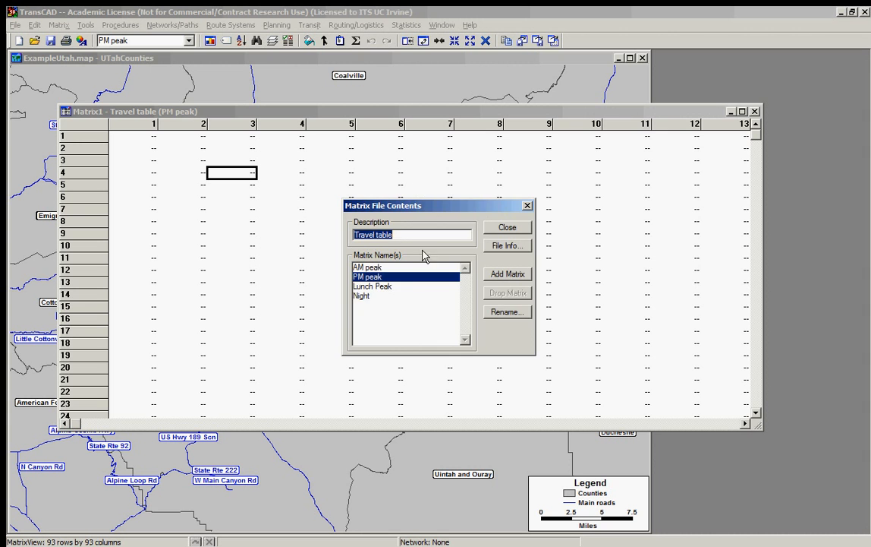
click(384, 296)
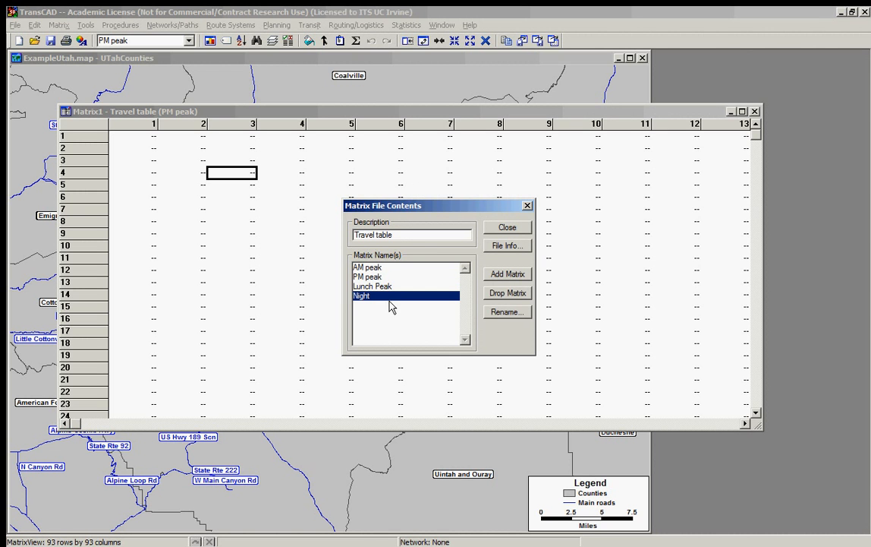
click(510, 295)
click(453, 311)
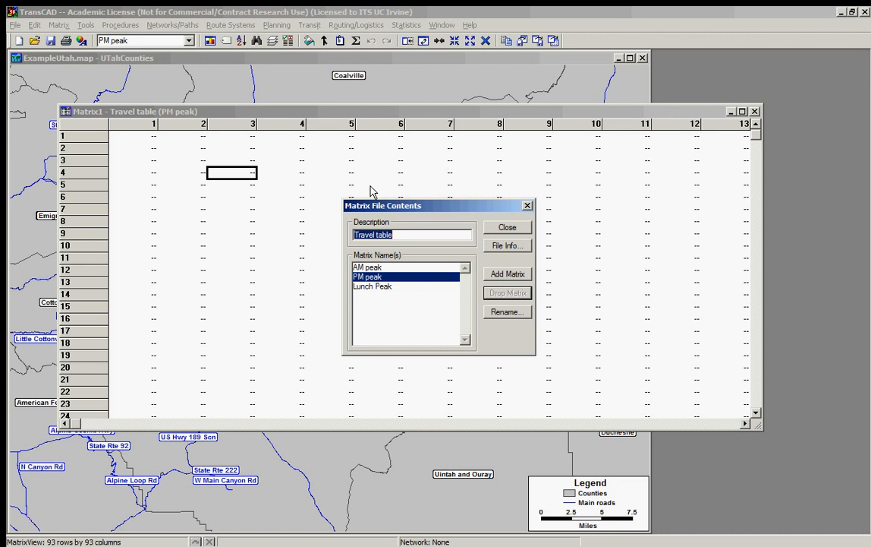
click(393, 287)
click(502, 292)
click(452, 312)
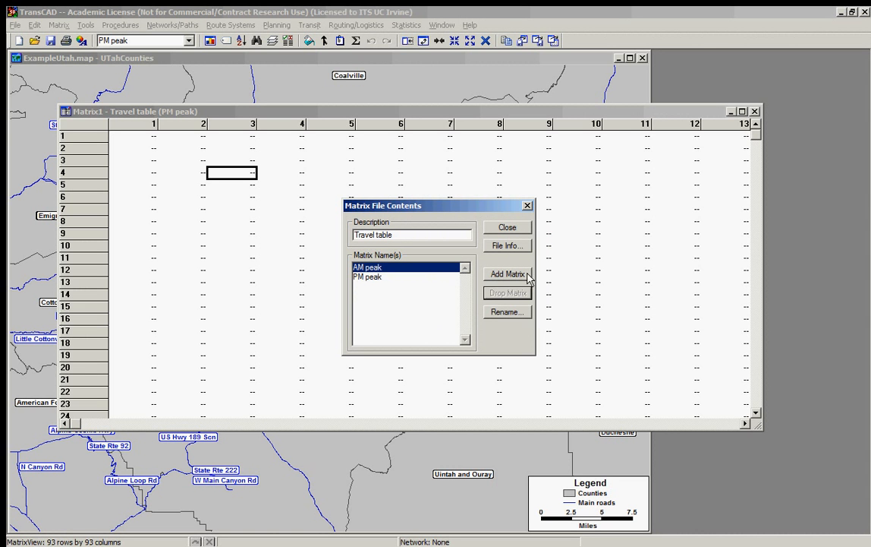
click(522, 229)
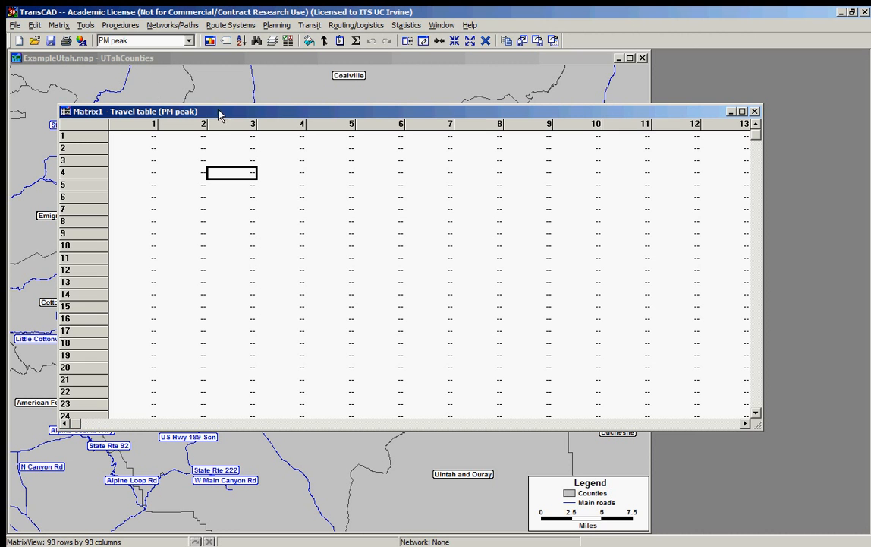
Step: Set the matrix properties to show Sum marginals for the rows and columns
click(79, 41)
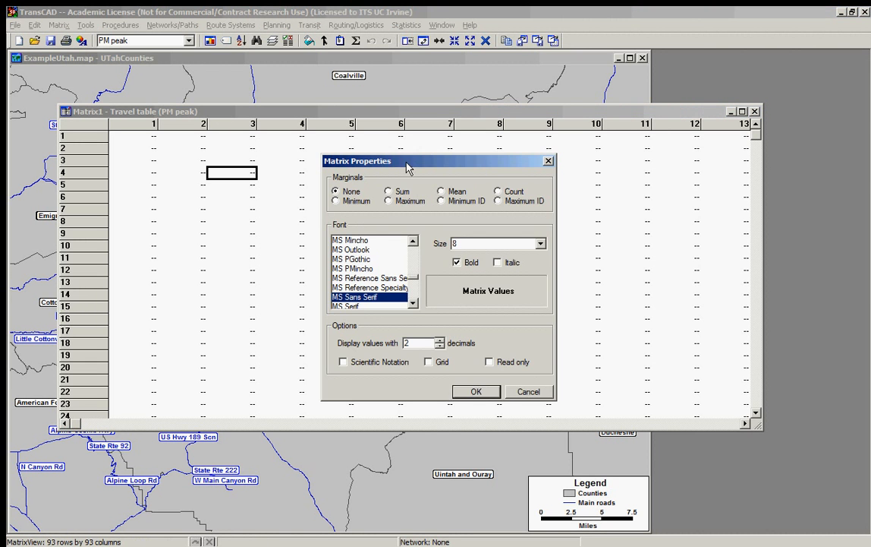
drag(407, 168, 438, 143)
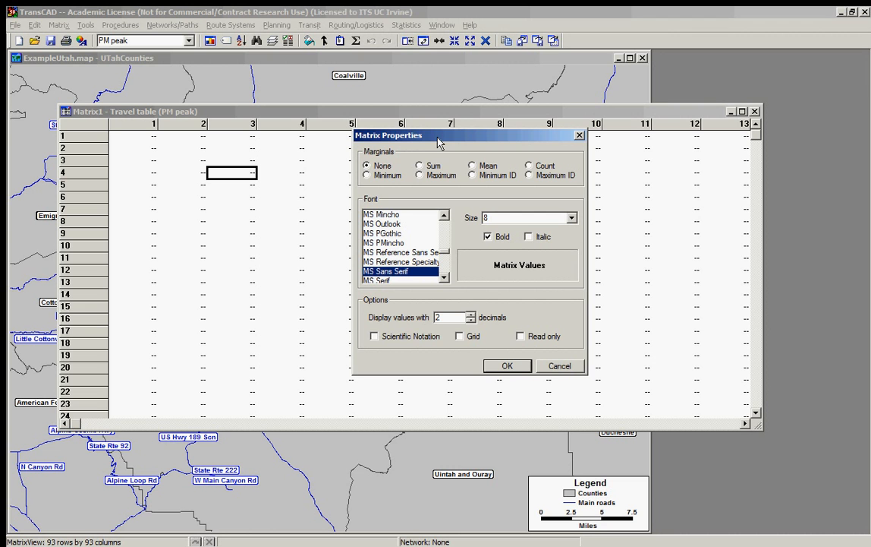
click(433, 167)
click(480, 165)
click(492, 176)
click(555, 174)
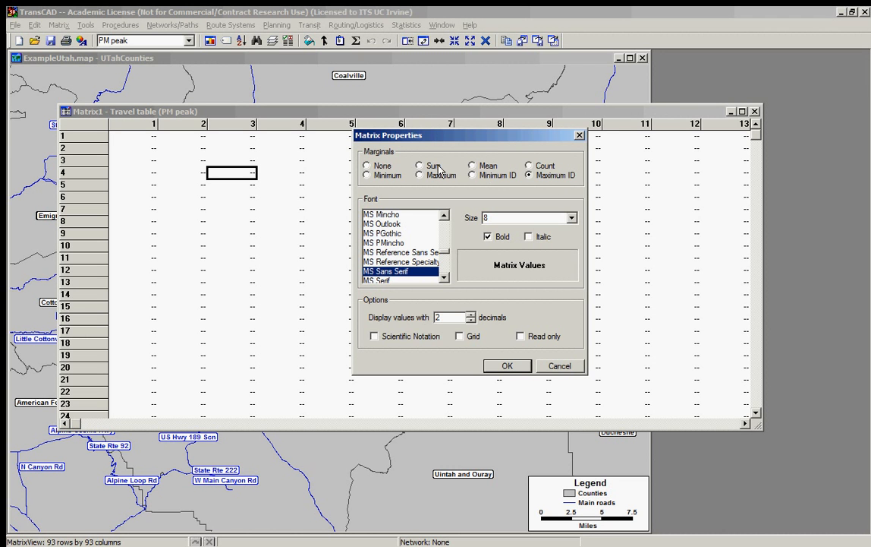
click(382, 166)
click(420, 165)
click(520, 367)
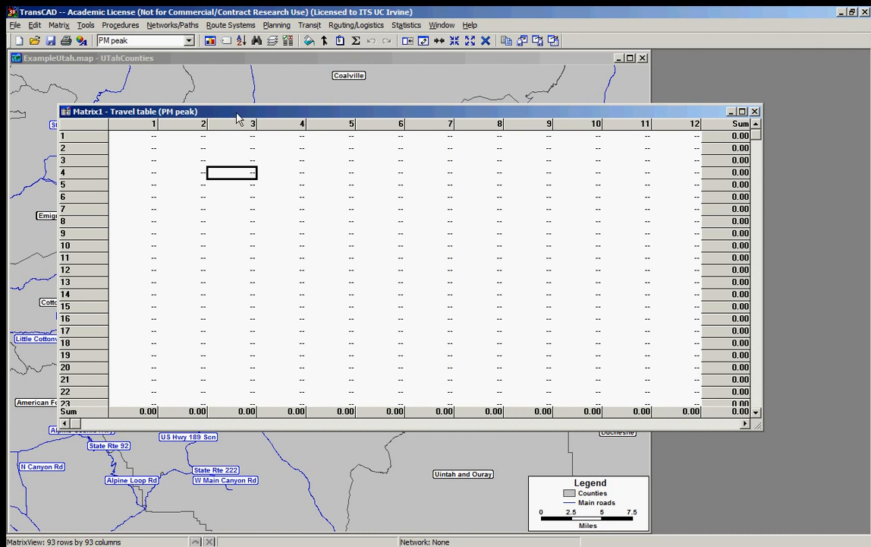
Step: Fill all cells of all matrices with the single value 1 and display the AM peak matrix
click(274, 40)
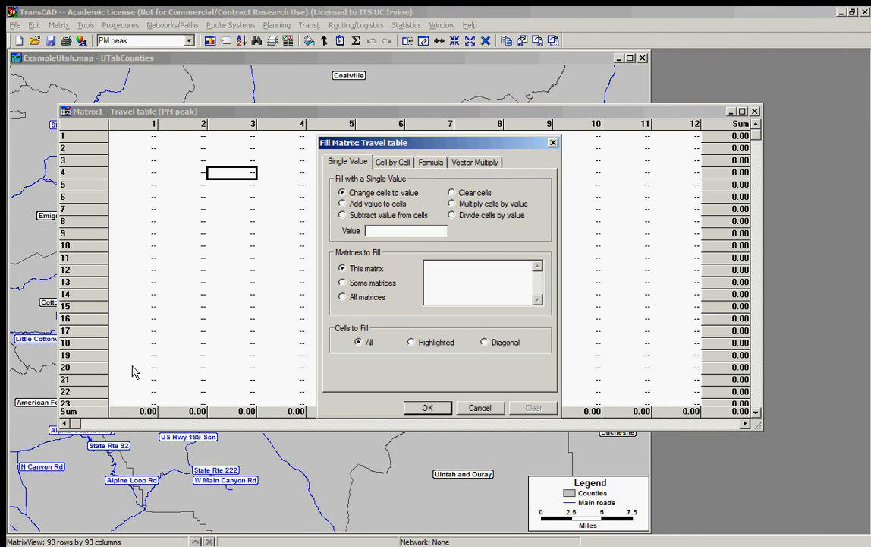
drag(510, 144, 511, 112)
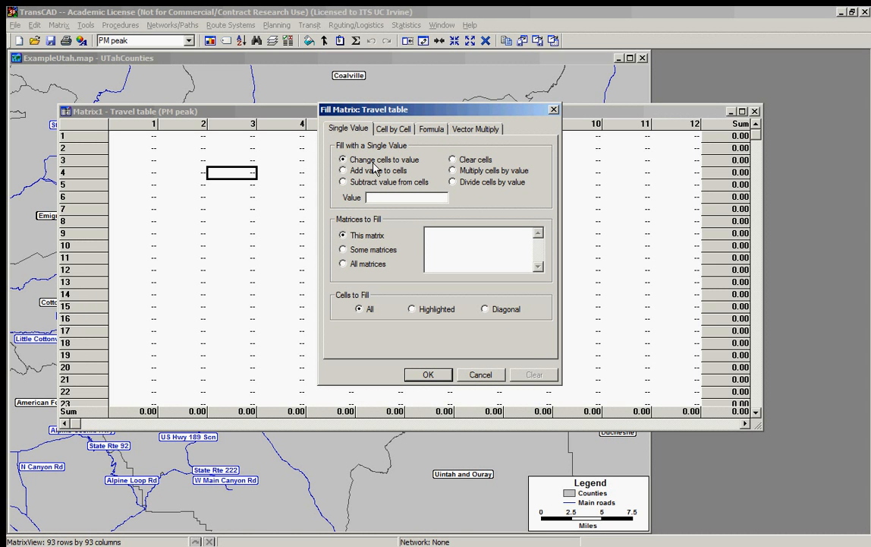
click(367, 253)
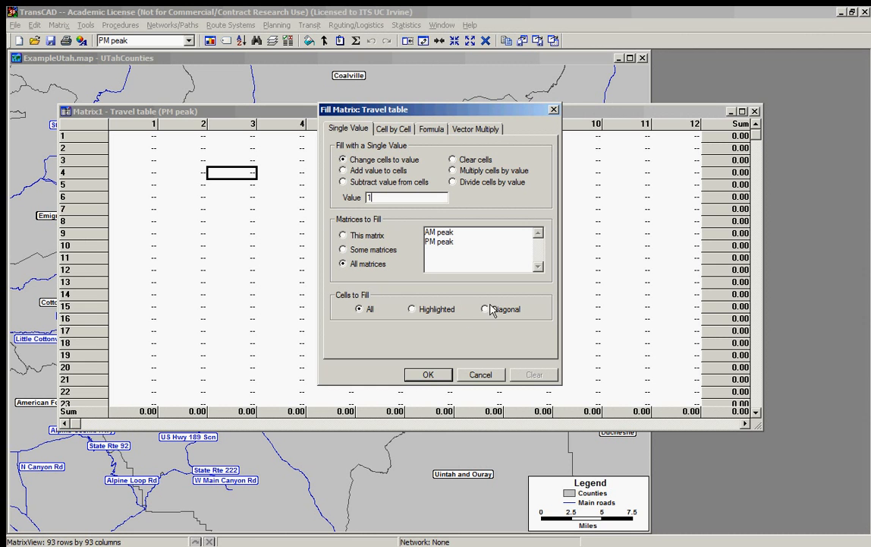
click(428, 374)
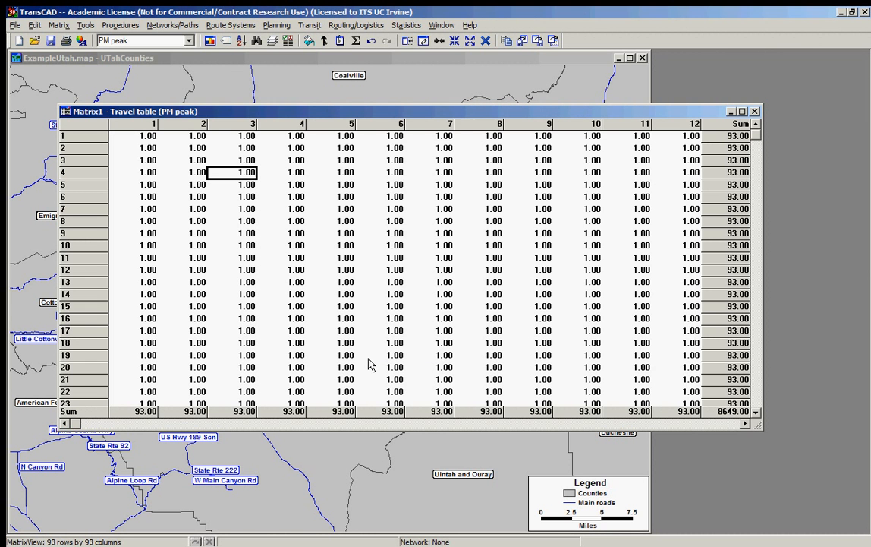
click(134, 40)
click(133, 60)
click(508, 307)
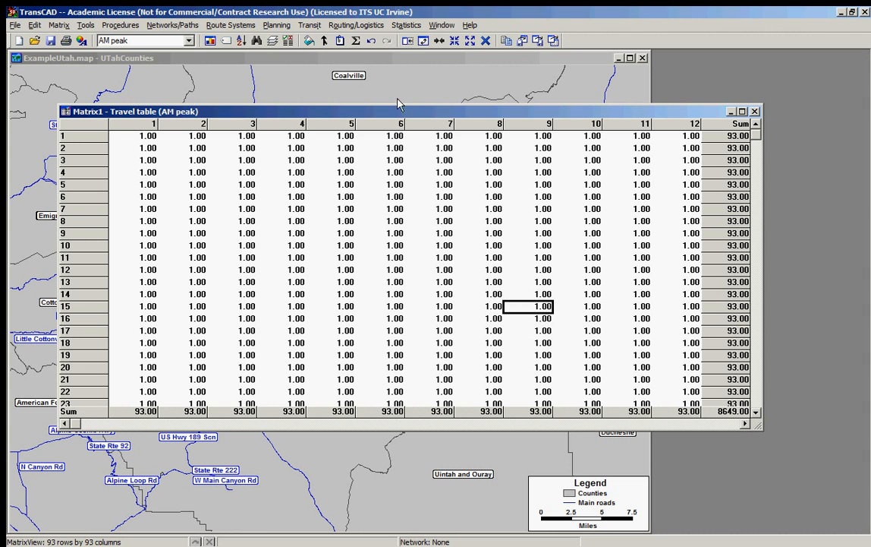
Step: Fill only the diagonal cells of the AM peak matrix with the formula [AM peak]*12+[PM peak]
click(274, 40)
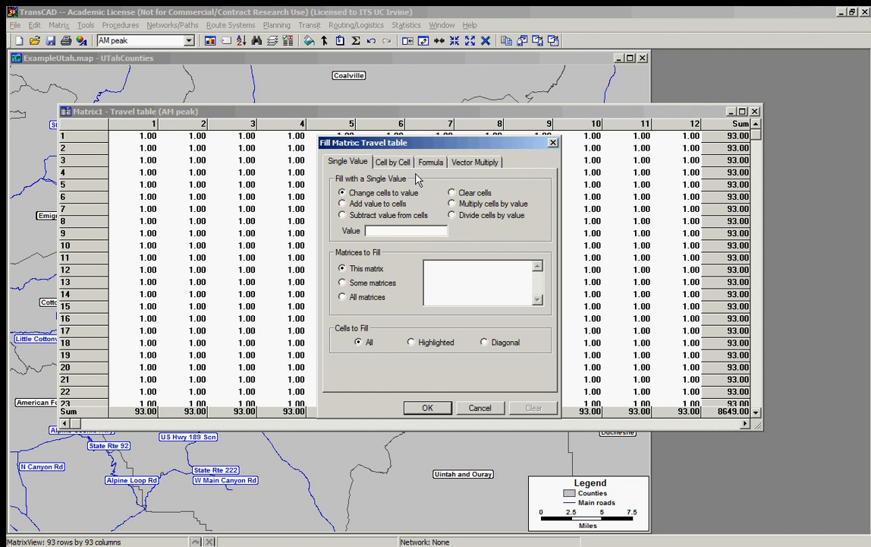
click(383, 162)
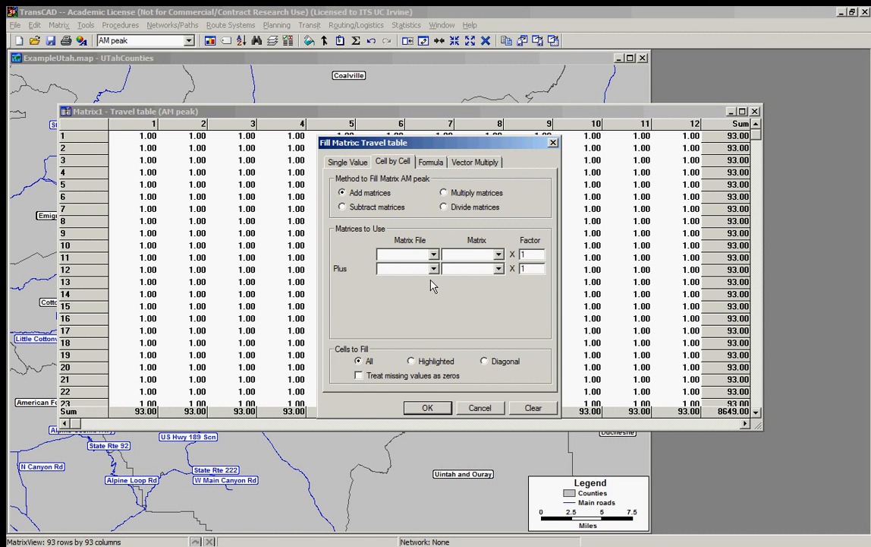
click(432, 164)
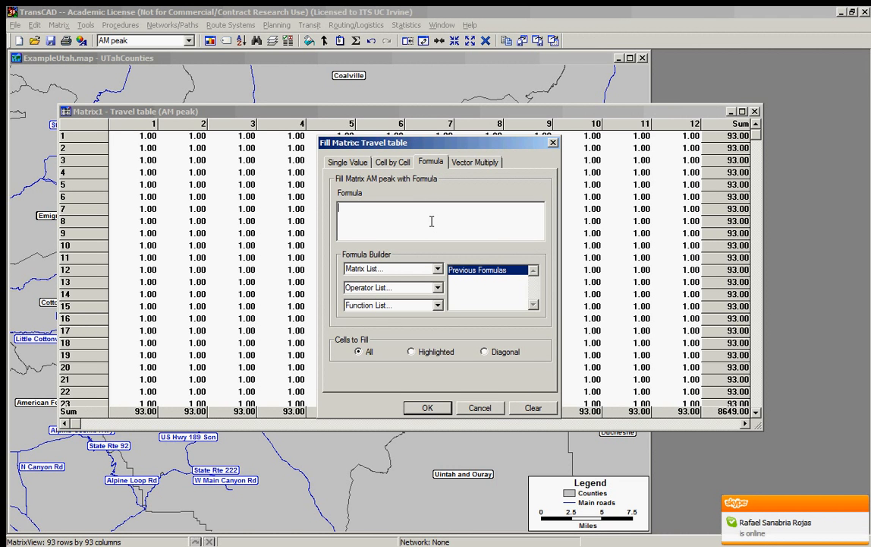
click(437, 269)
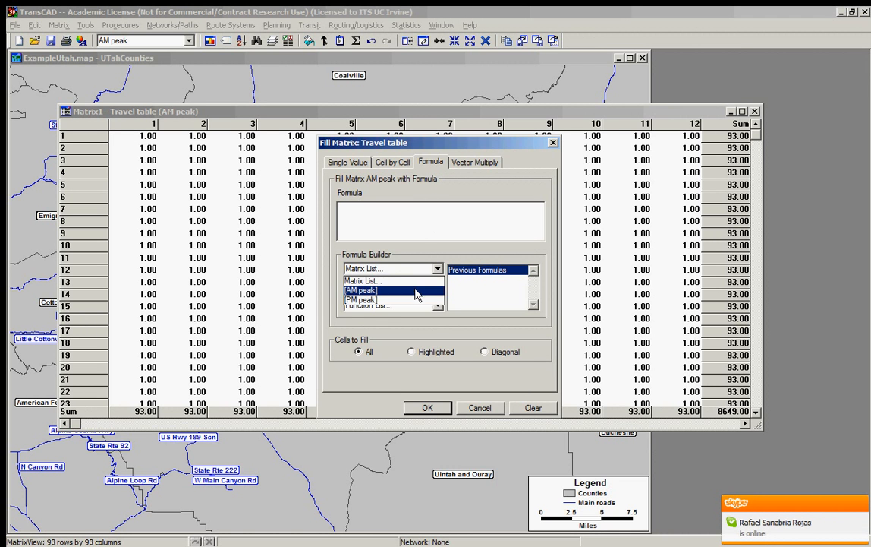
click(419, 290)
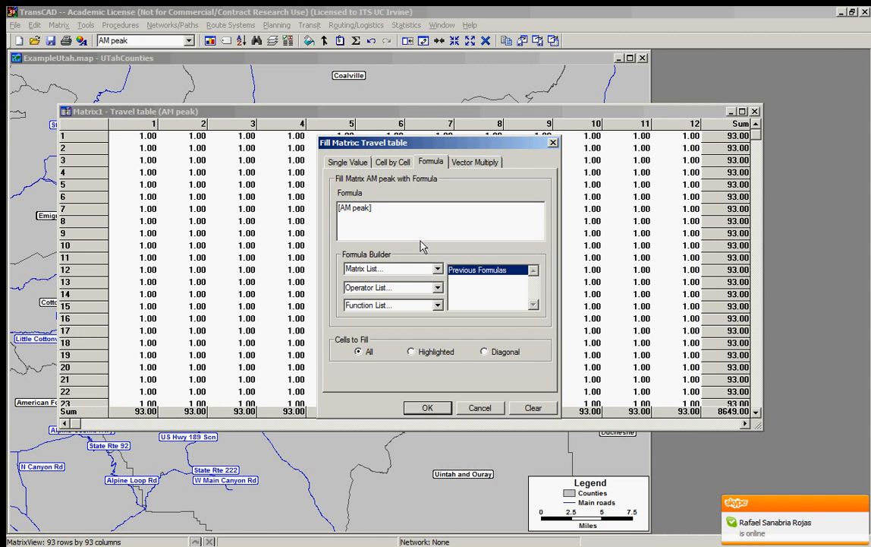
text(*)
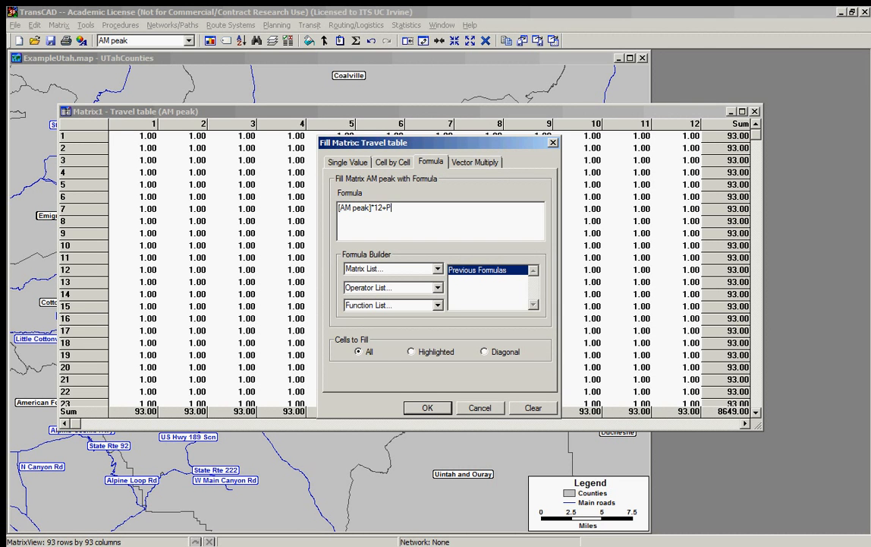
click(372, 269)
click(384, 300)
click(501, 353)
click(427, 408)
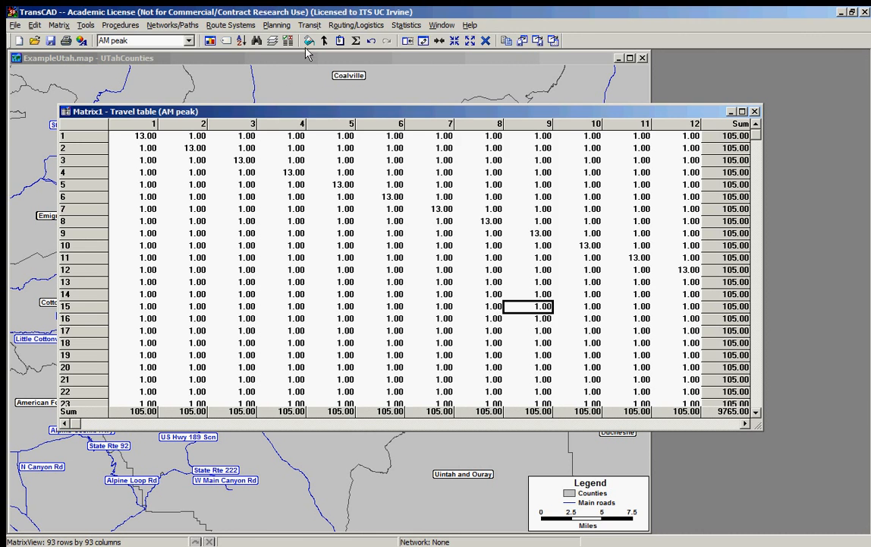
Step: Review the Vector Multiply options for filling the AM peak matrix and leave without applying them
click(273, 41)
drag(480, 146, 476, 85)
click(488, 101)
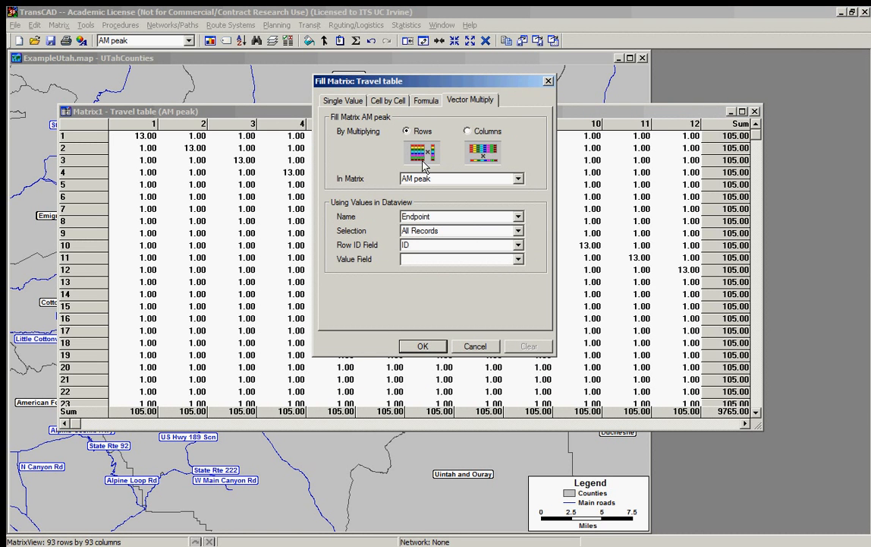
click(476, 346)
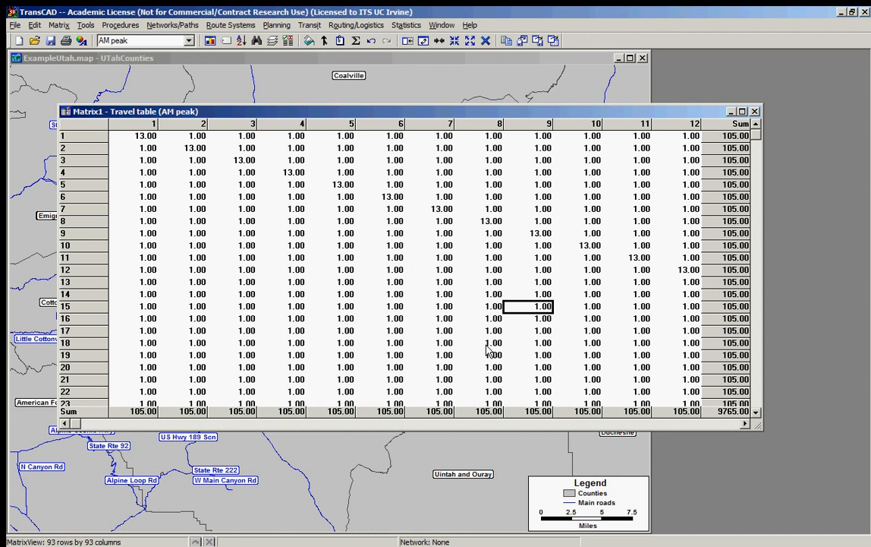
Step: Update all cells of the AM peak matrix from the PM peak matrix of the Travel table file, ignoring missing values
drag(384, 112, 348, 111)
click(376, 166)
click(134, 43)
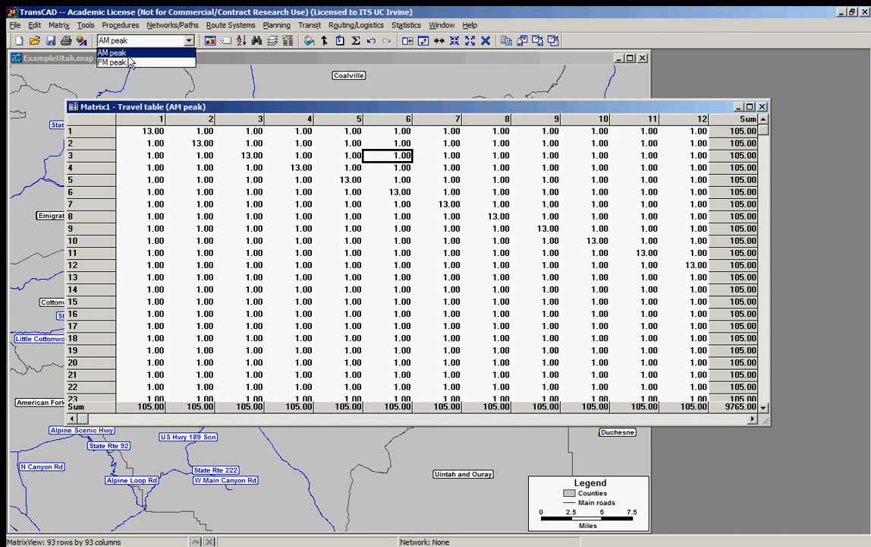
click(116, 53)
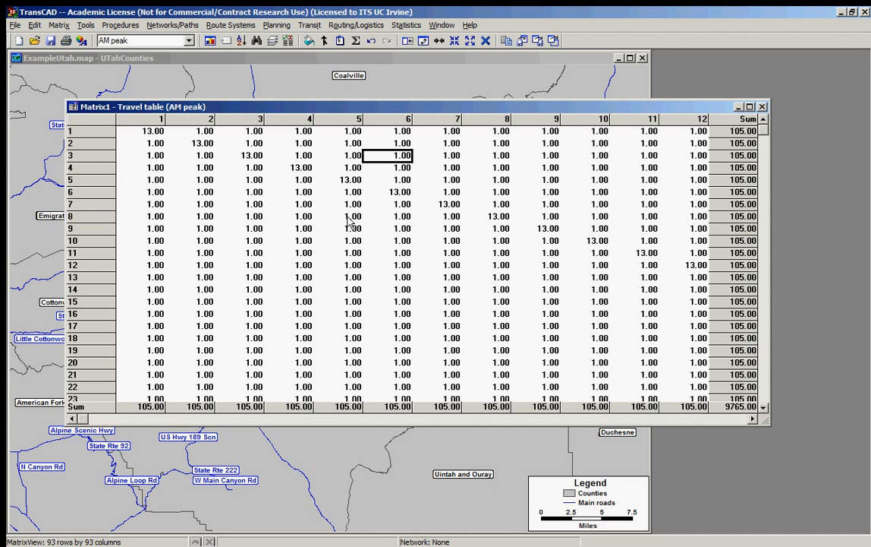
click(325, 41)
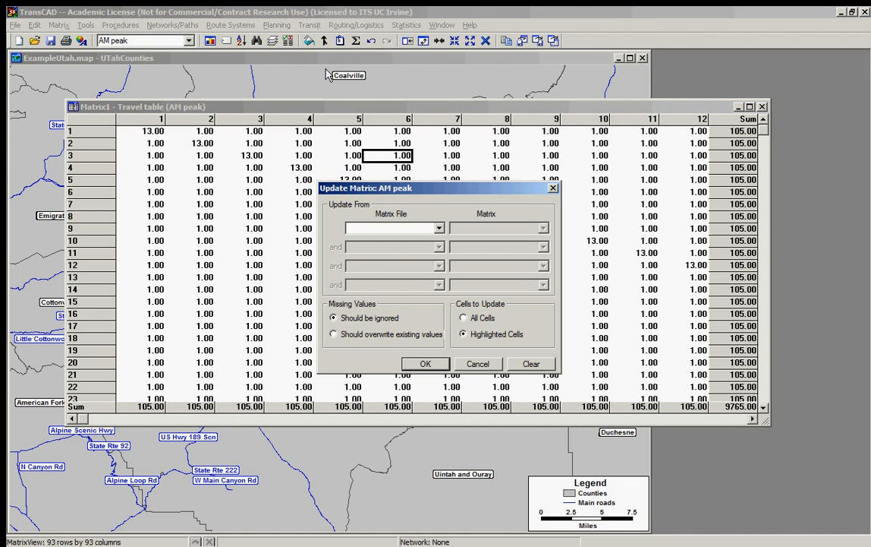
drag(432, 201, 434, 150)
click(437, 176)
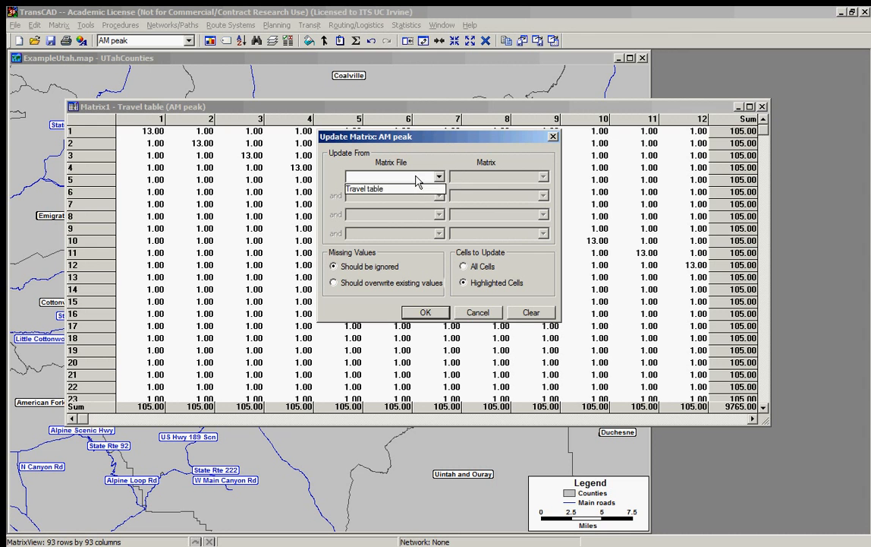
click(414, 189)
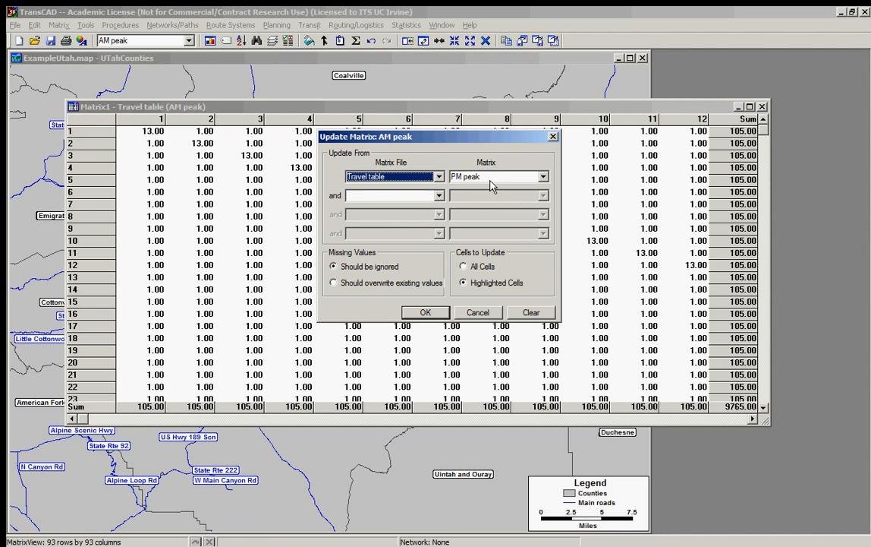
click(494, 180)
click(493, 190)
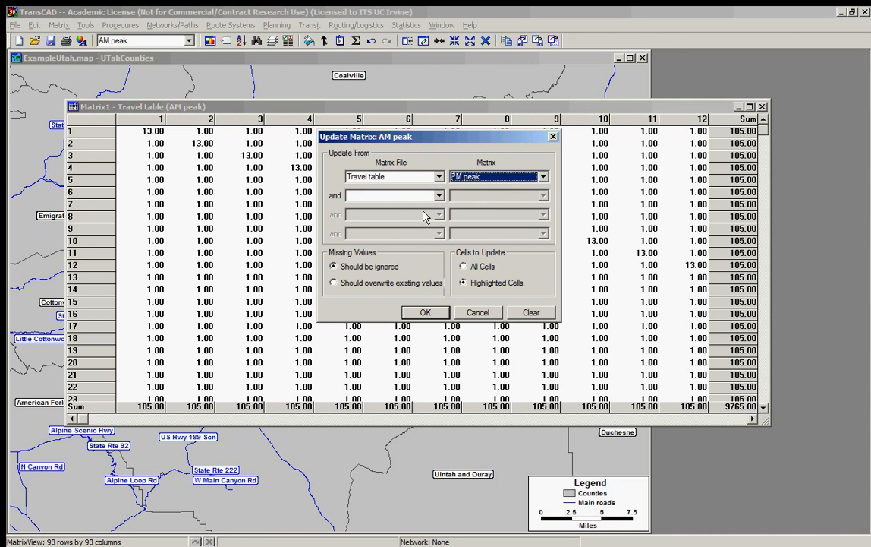
drag(417, 139, 365, 83)
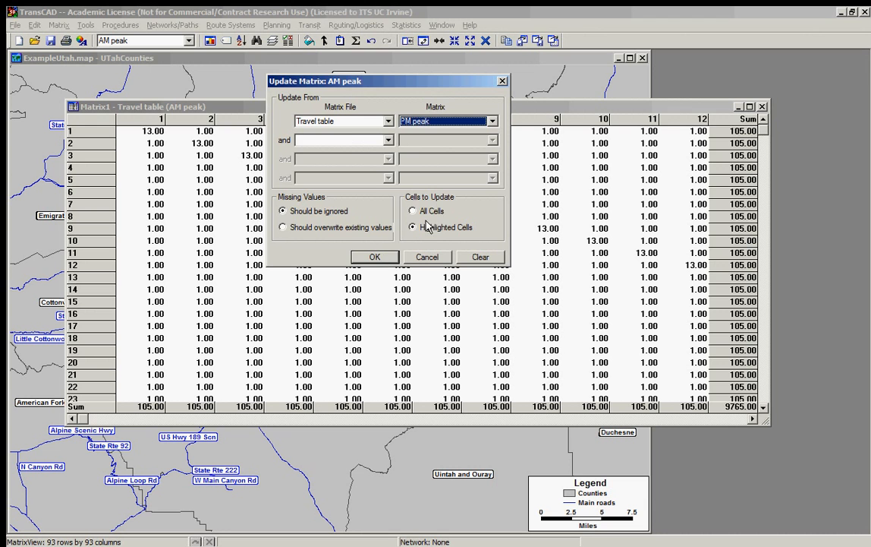
click(414, 211)
click(373, 257)
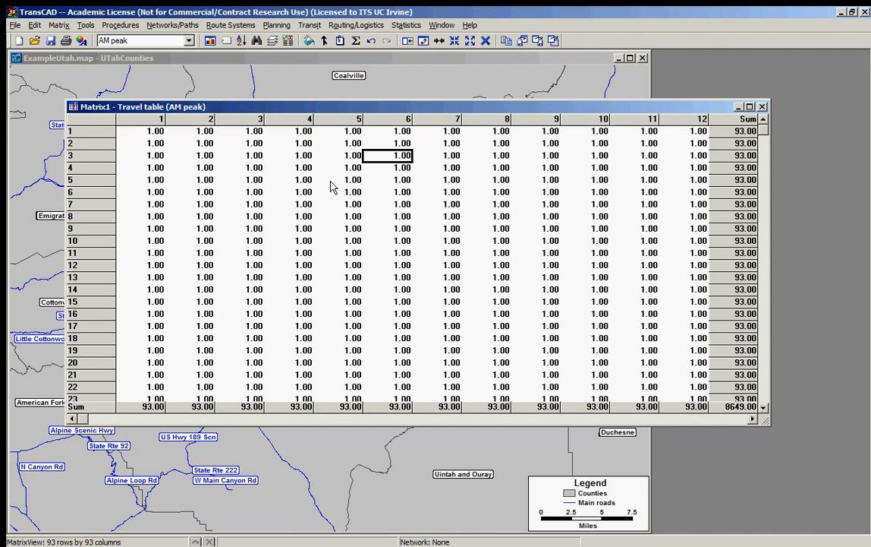
Step: Compare the PM peak matrix with the updated AM peak matrix, ending on AM peak
click(131, 42)
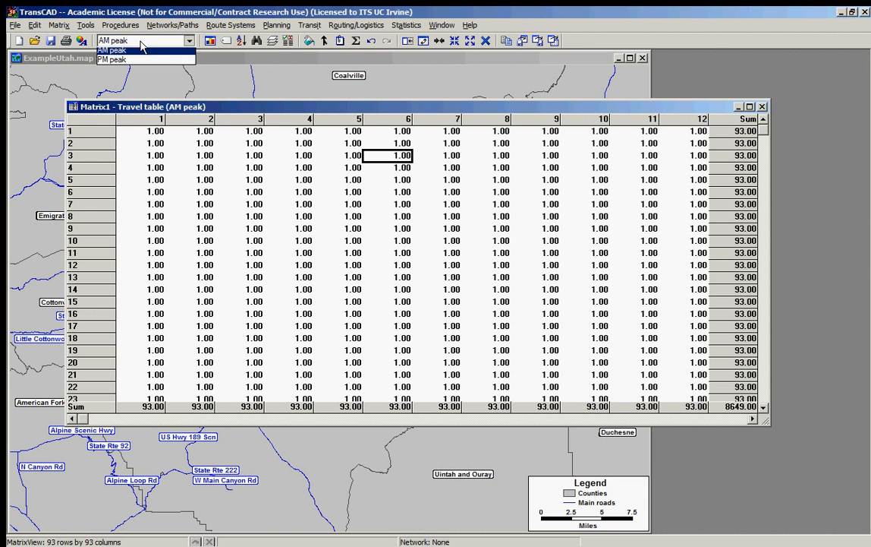
click(121, 58)
click(138, 41)
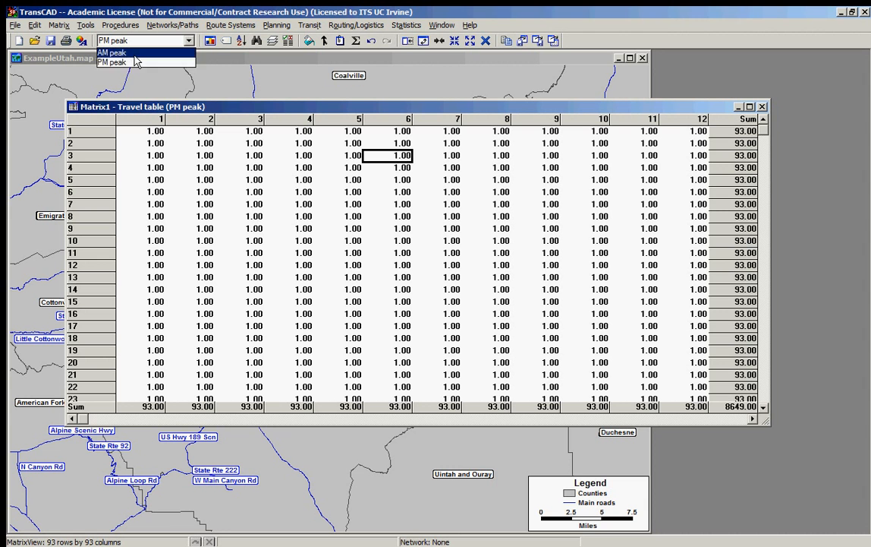
click(134, 49)
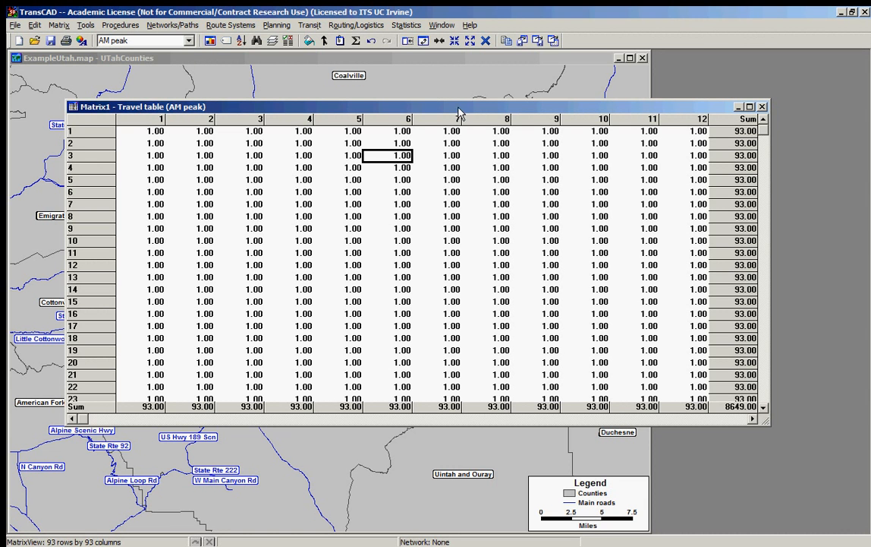
click(585, 253)
drag(550, 109, 551, 96)
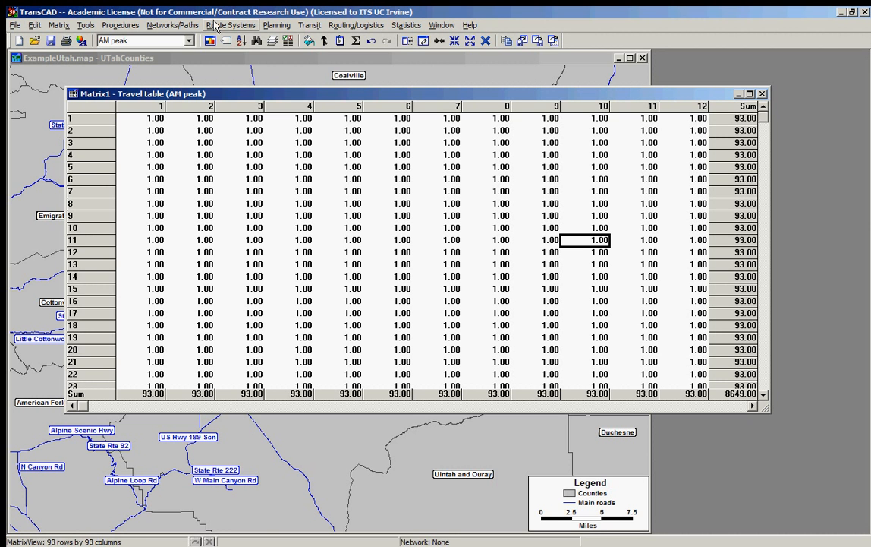
click(217, 25)
click(243, 9)
drag(221, 94, 216, 103)
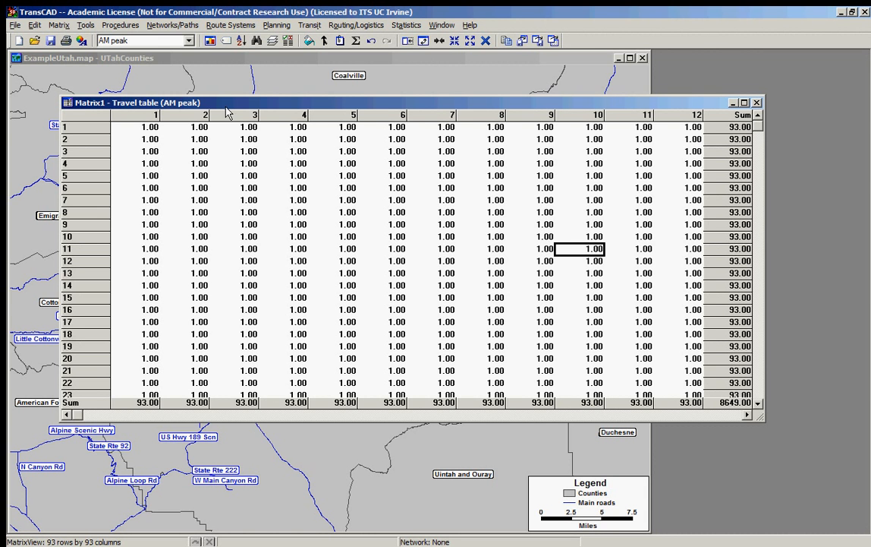
drag(225, 108, 228, 128)
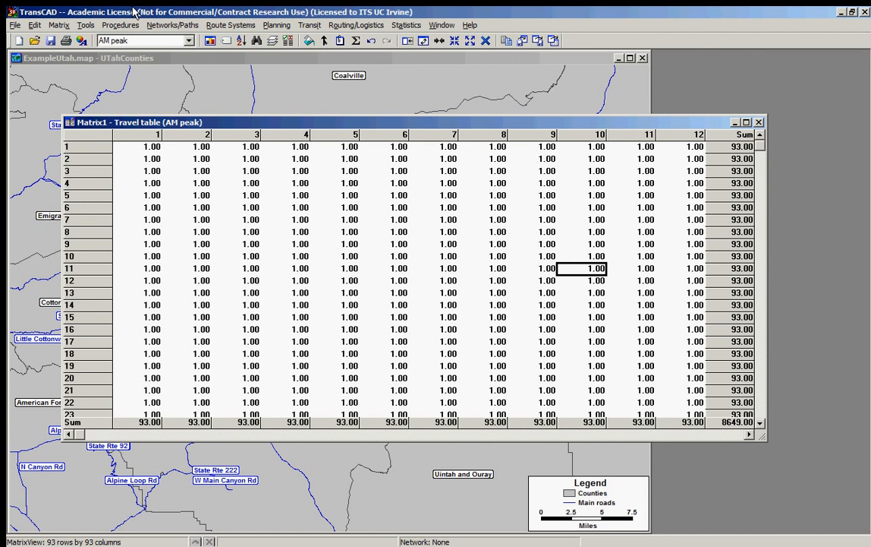
drag(591, 119, 632, 113)
drag(693, 192, 82, 101)
click(564, 291)
drag(671, 277, 658, 247)
click(283, 165)
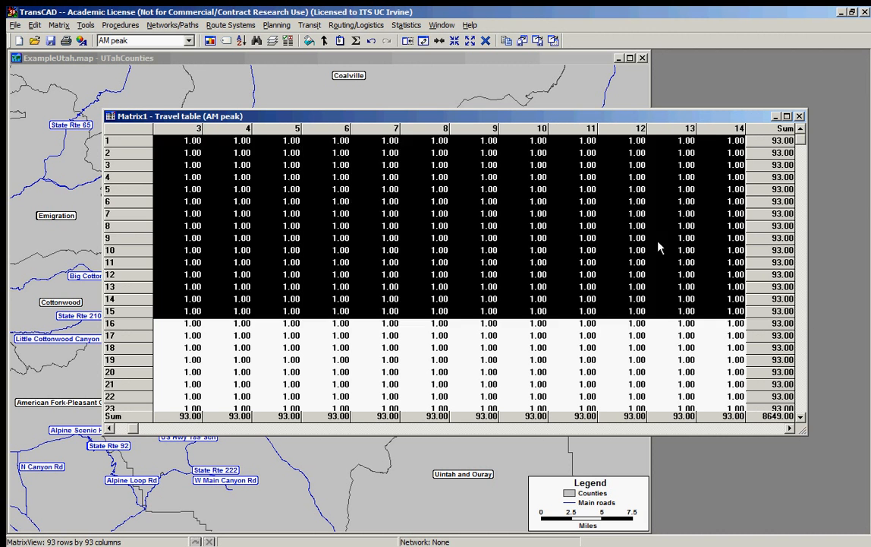
click(622, 238)
drag(192, 120, 202, 122)
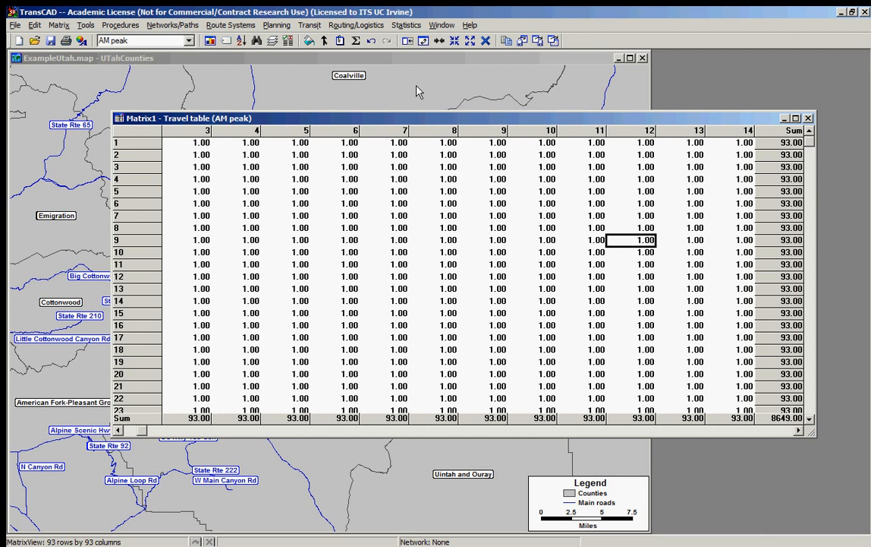
drag(394, 118, 333, 103)
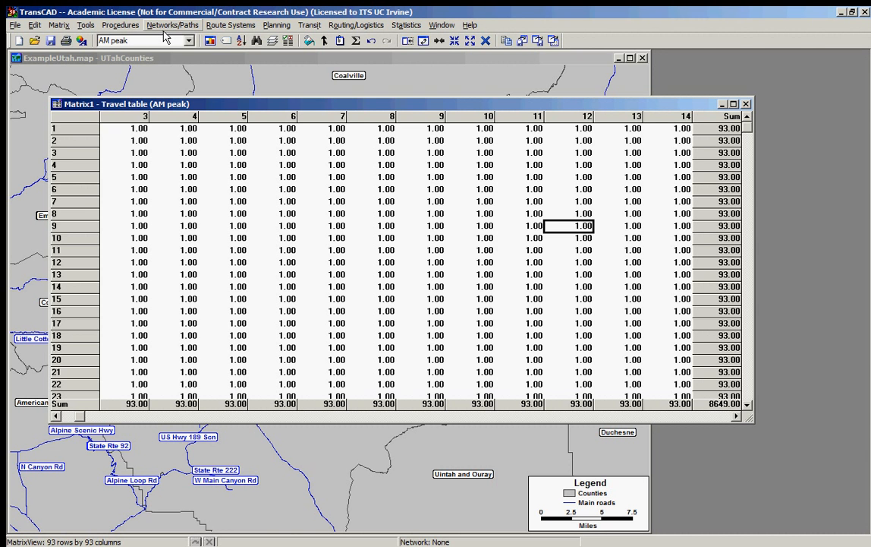
Step: Set up a matrix export with one record per cell, including both the AM peak and PM peak matrices
click(59, 25)
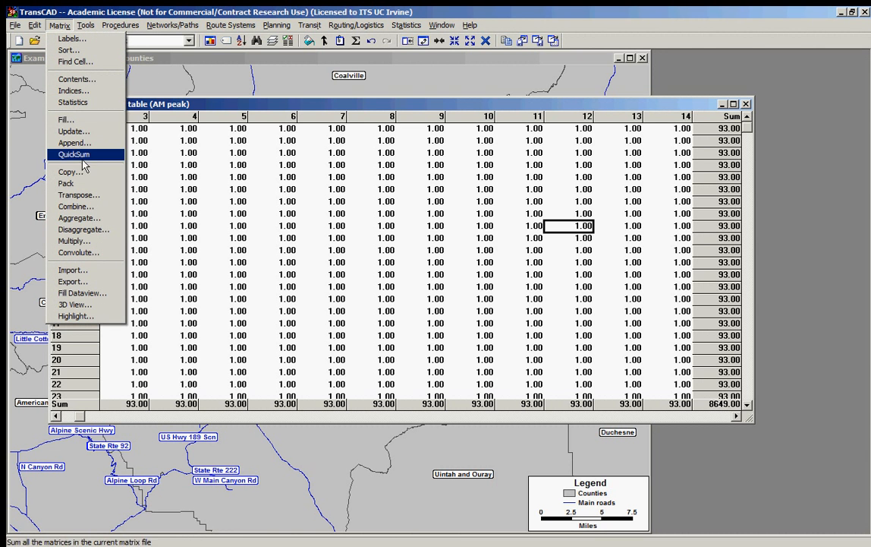
click(90, 282)
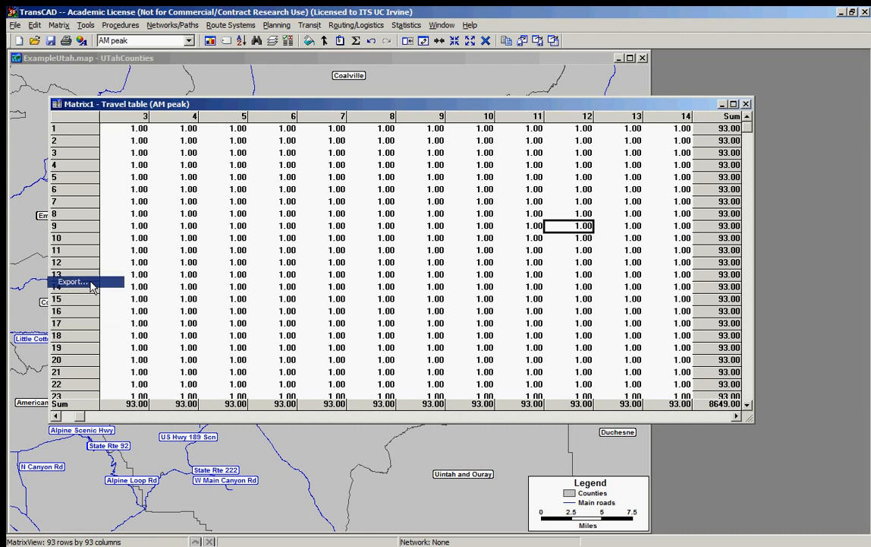
drag(372, 177, 386, 170)
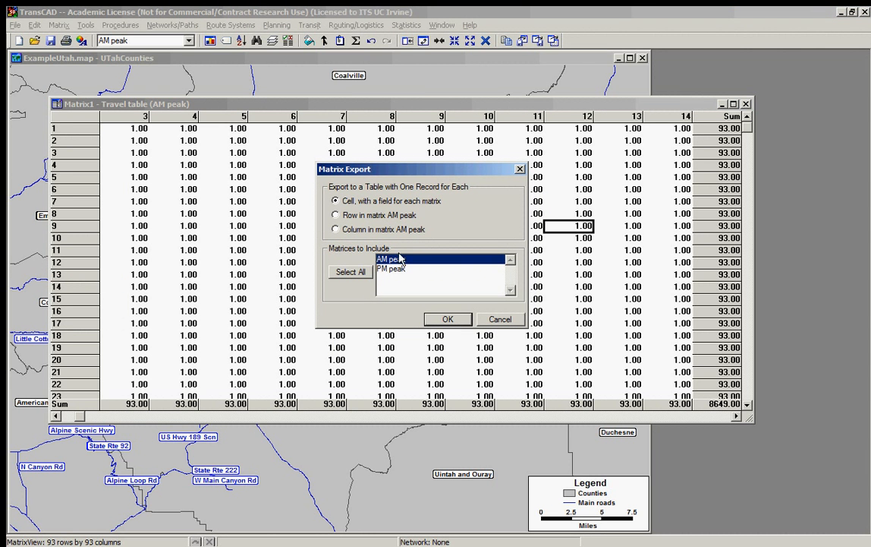
click(391, 269)
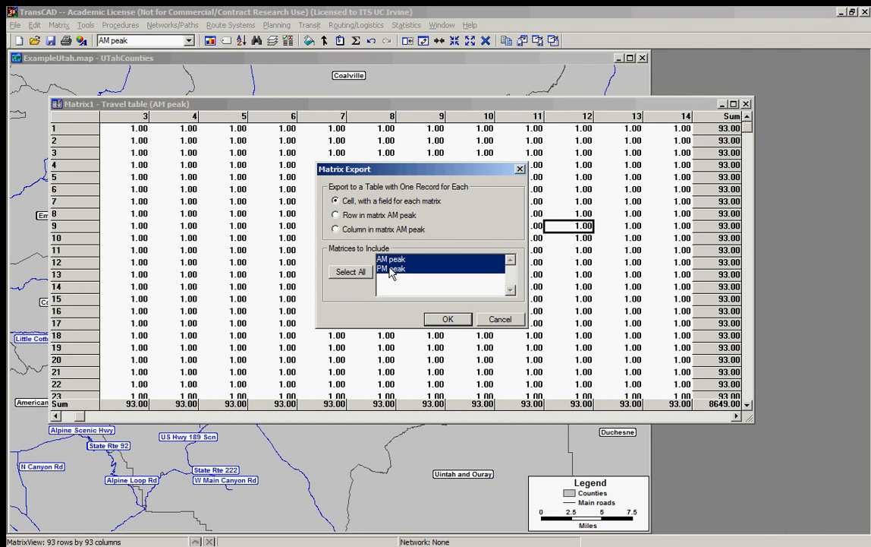
click(447, 320)
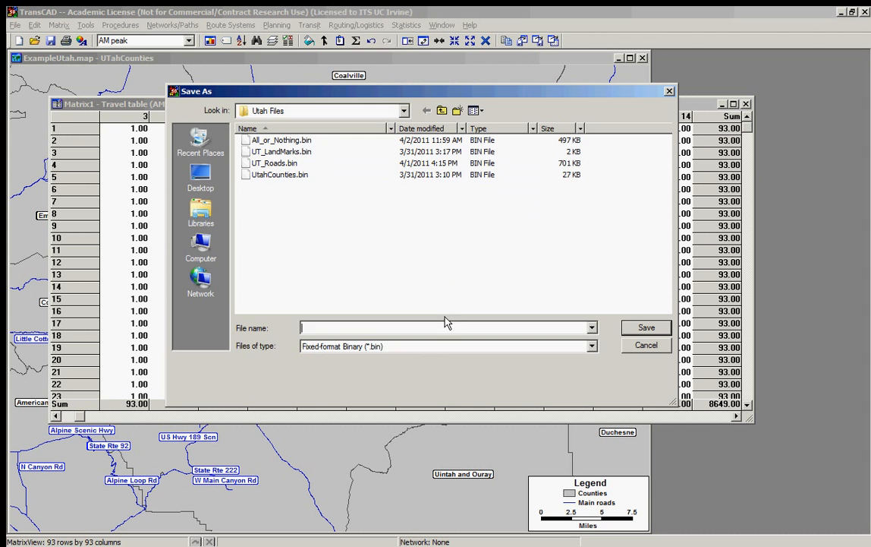
Step: Save the exported matrix table as a dBASE file named ma in the Utah Files folder
click(409, 348)
click(408, 376)
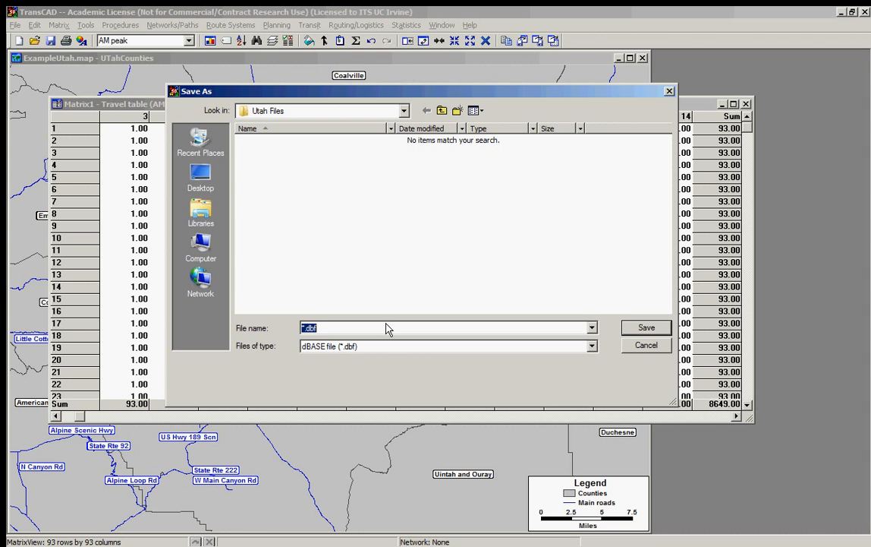
text(matrix_example)
key(Return)
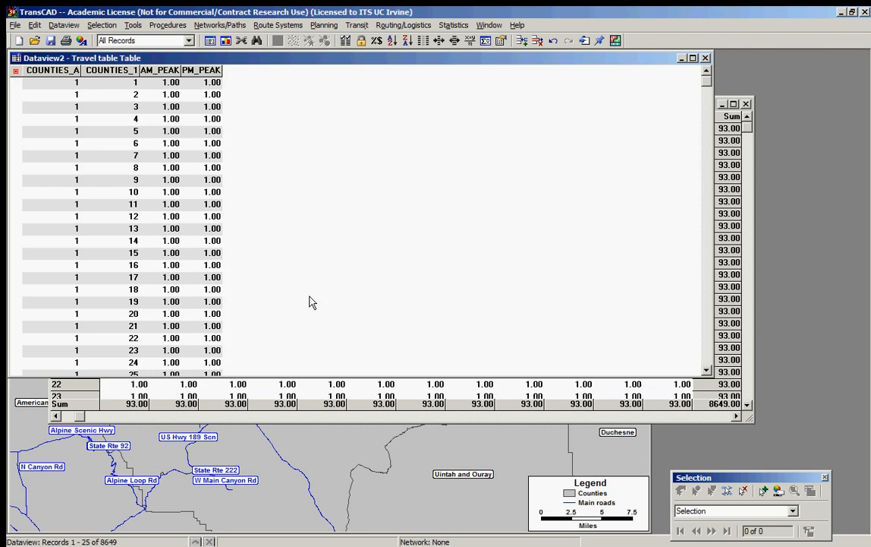
Step: Examine the COUNTIES_A, COUNTIES_1, AM_PEAK and PM_PEAK columns of the exported Travel table
drag(159, 59, 240, 122)
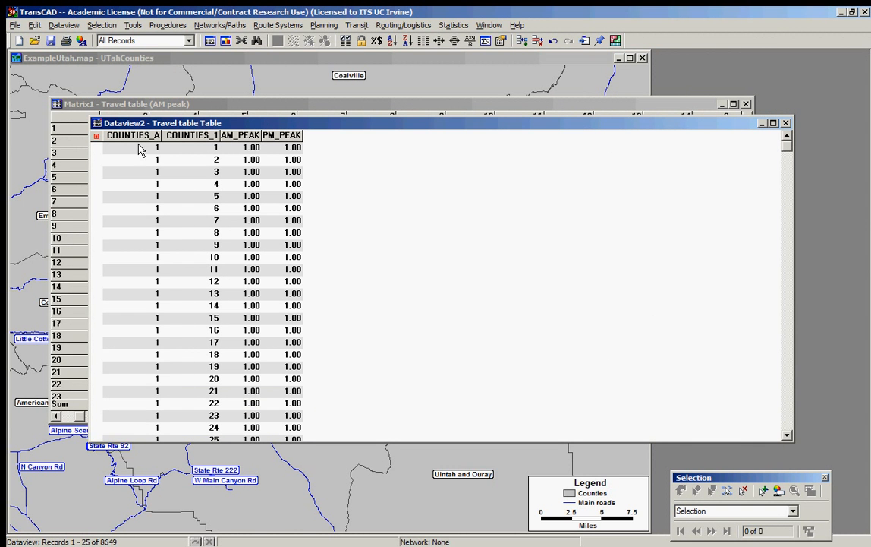
drag(138, 153, 147, 375)
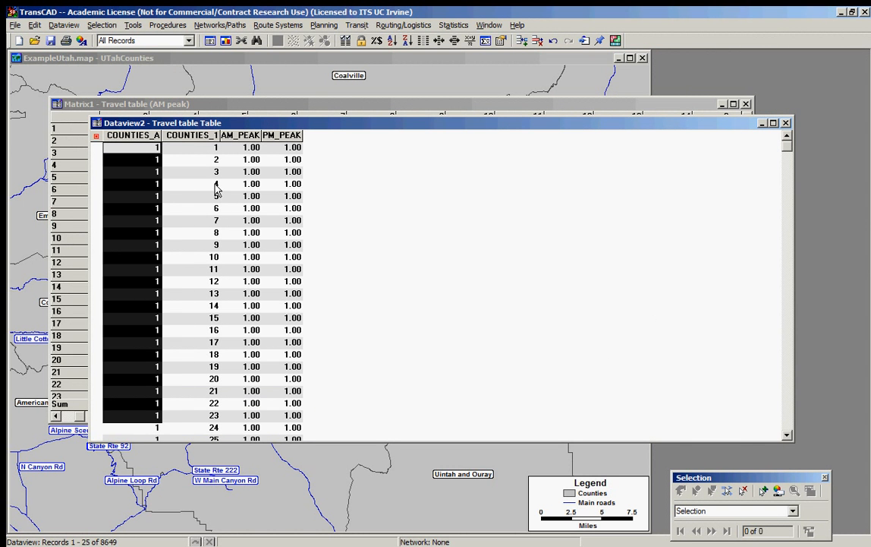
click(209, 152)
drag(208, 153, 196, 415)
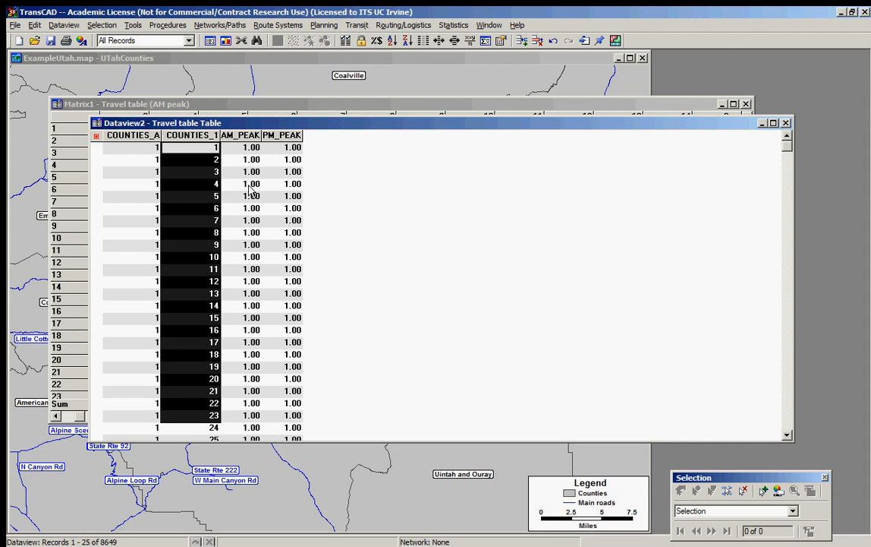
click(249, 149)
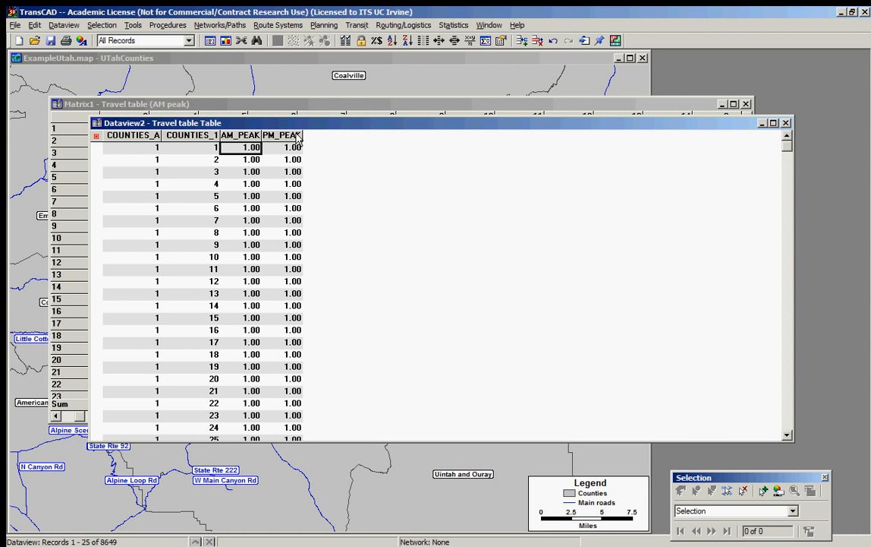
click(277, 161)
click(256, 175)
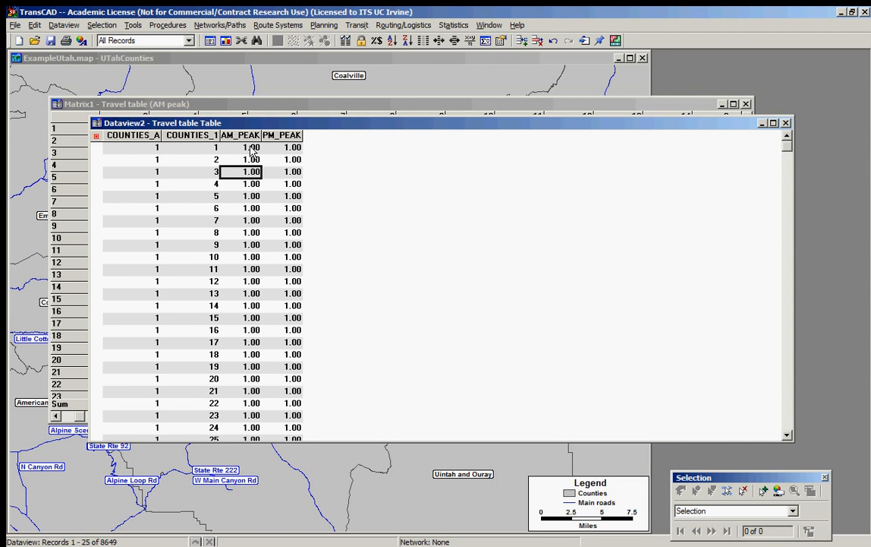
drag(224, 123, 230, 138)
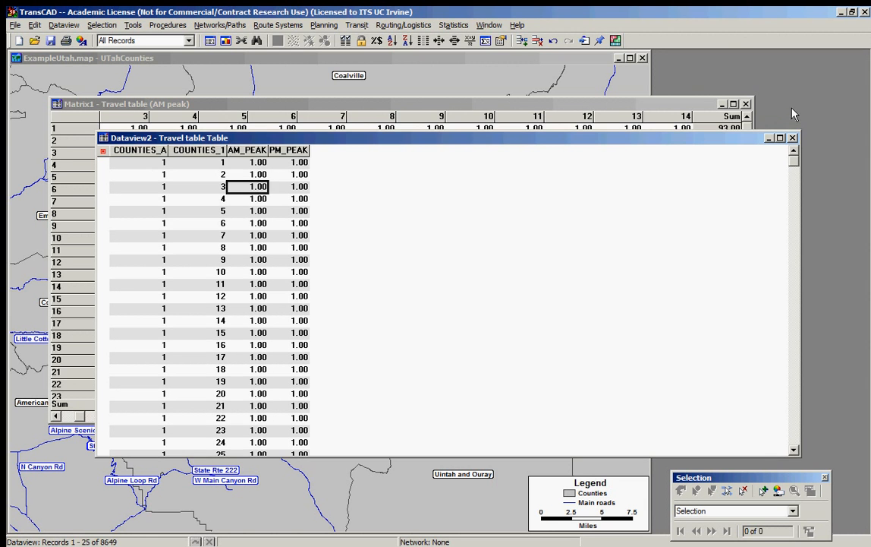
Step: Close the Travel table matrix window, leaving the exported table open
click(746, 104)
drag(368, 138, 353, 132)
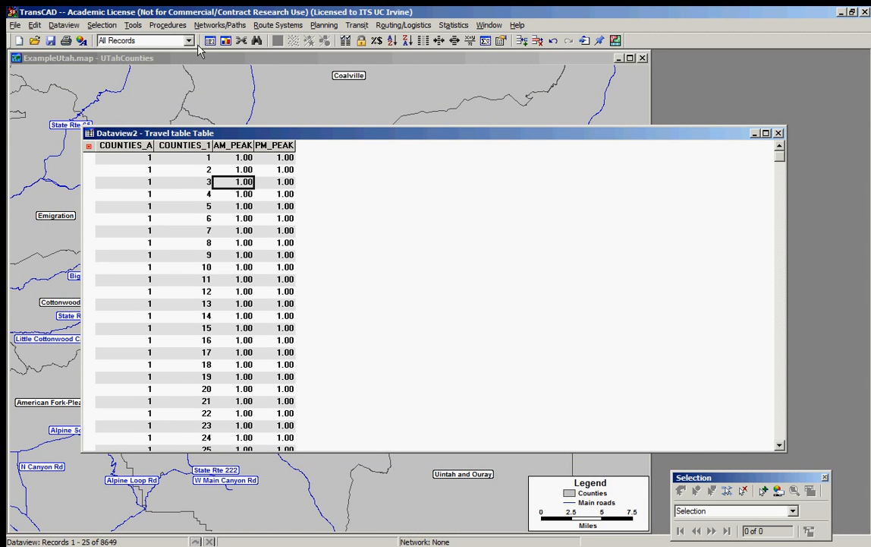
click(63, 25)
mouse_move(36, 28)
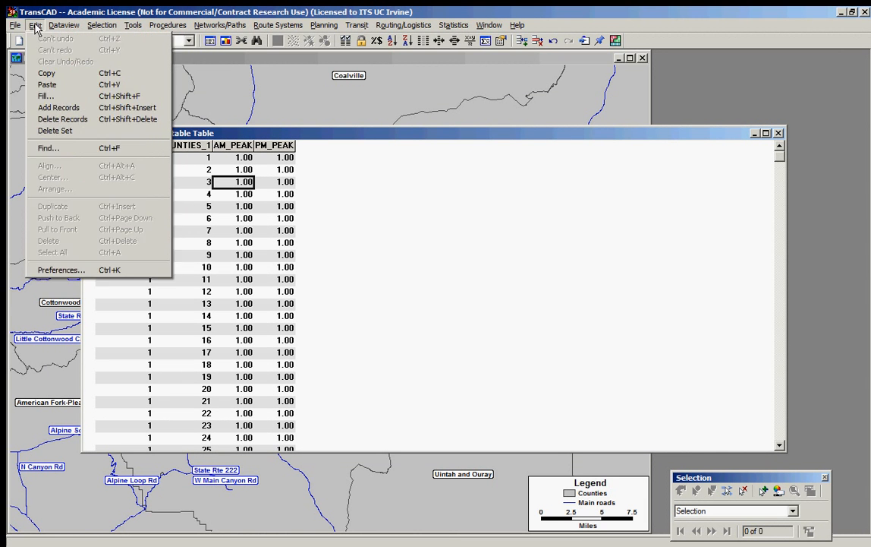
click(173, 10)
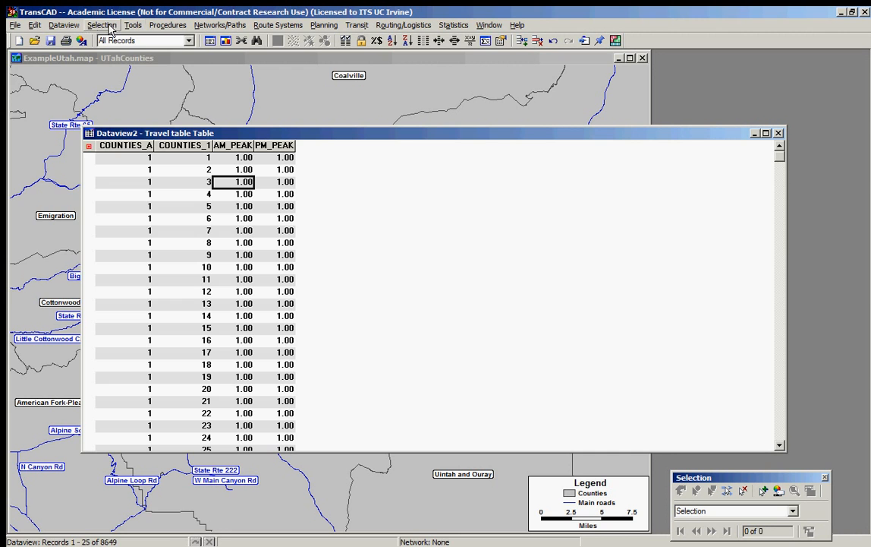
click(63, 25)
mouse_move(11, 27)
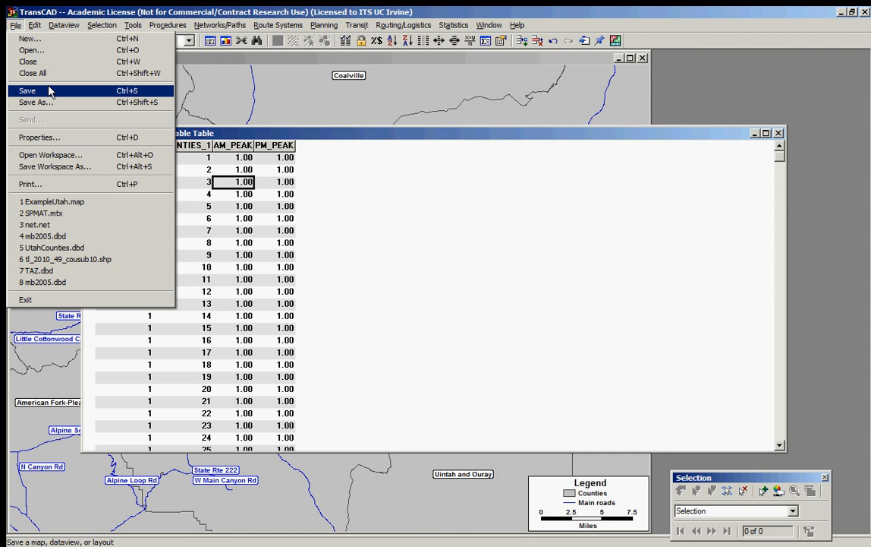
click(30, 39)
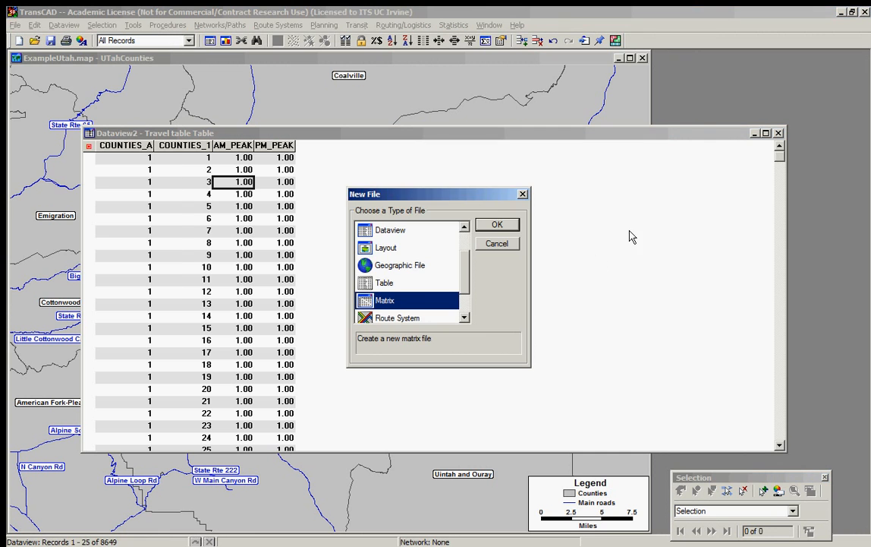
double_click(415, 304)
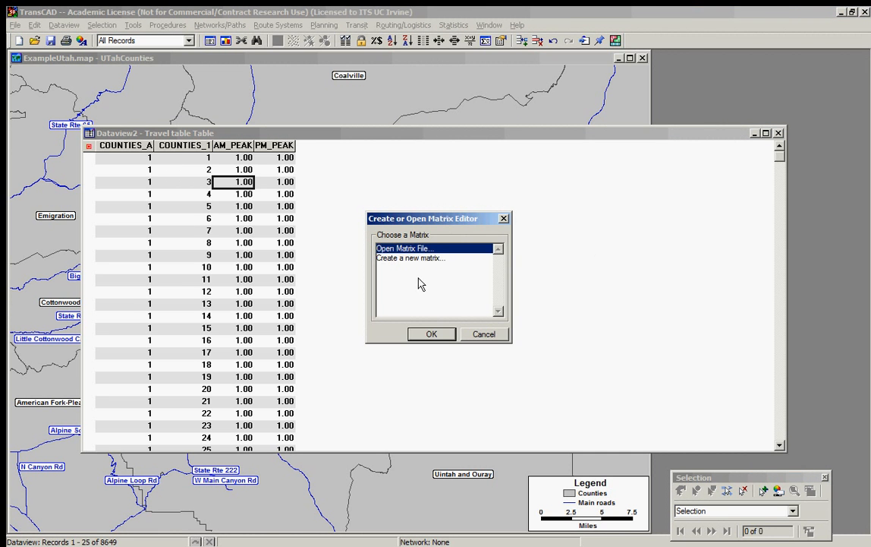
click(389, 257)
click(438, 334)
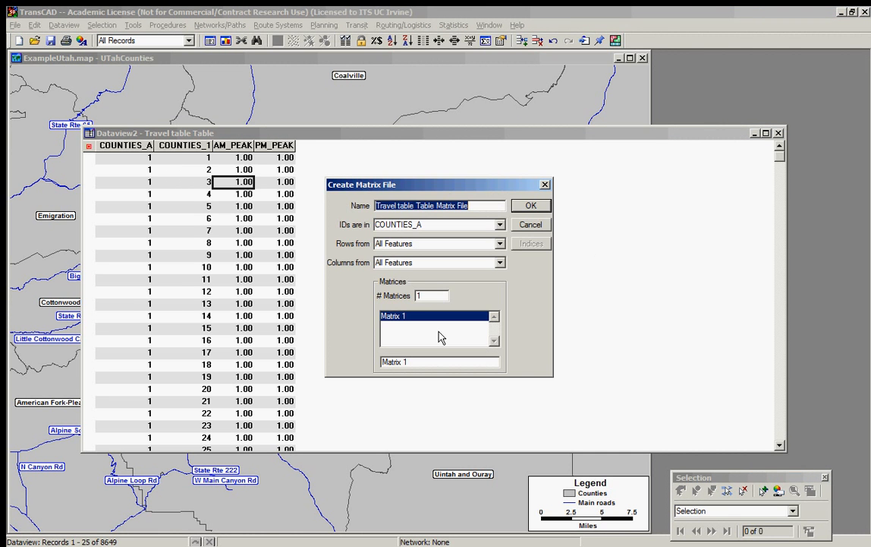
click(532, 226)
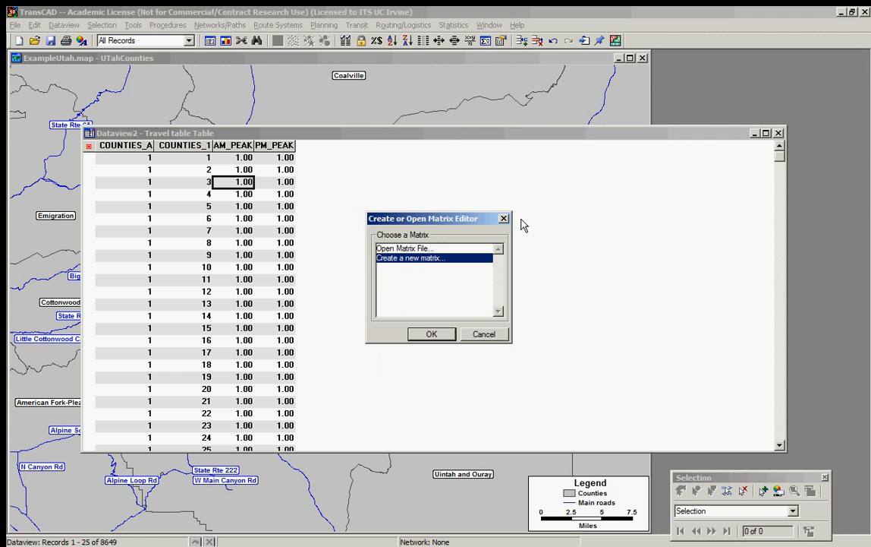
click(484, 334)
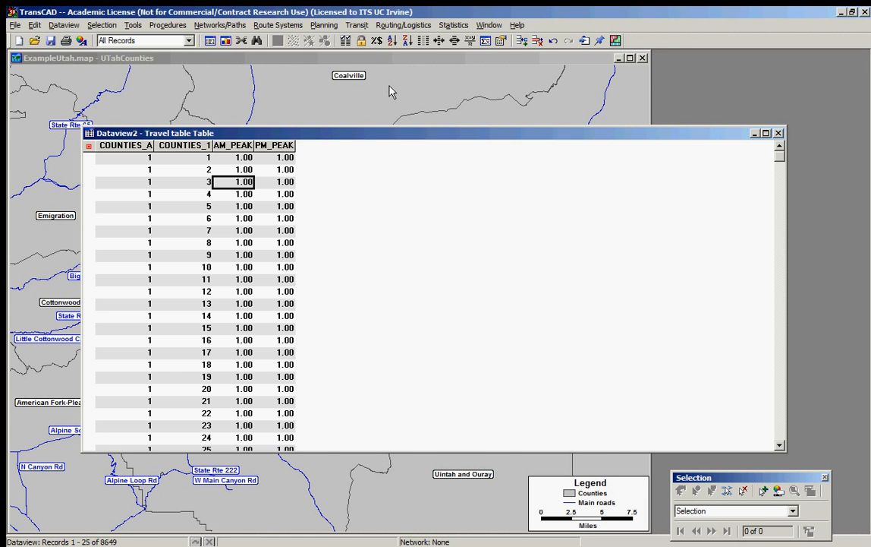
click(341, 58)
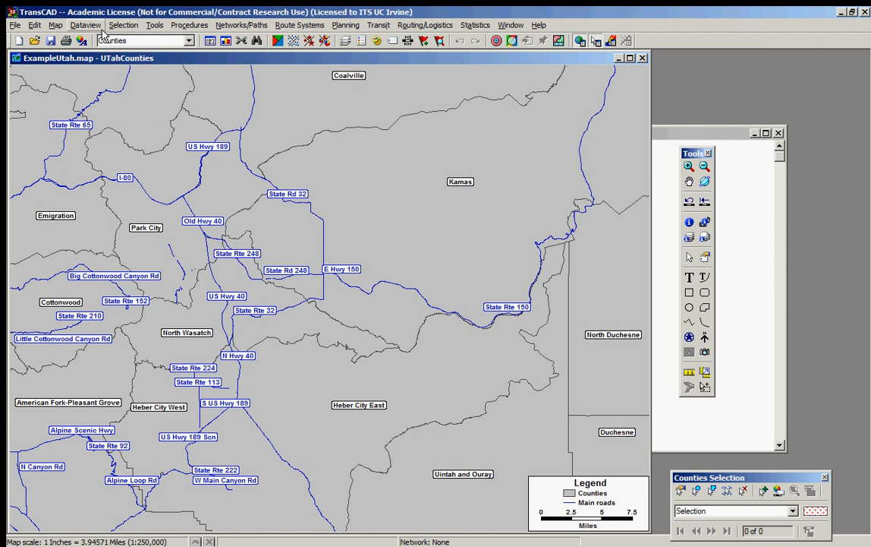
click(771, 205)
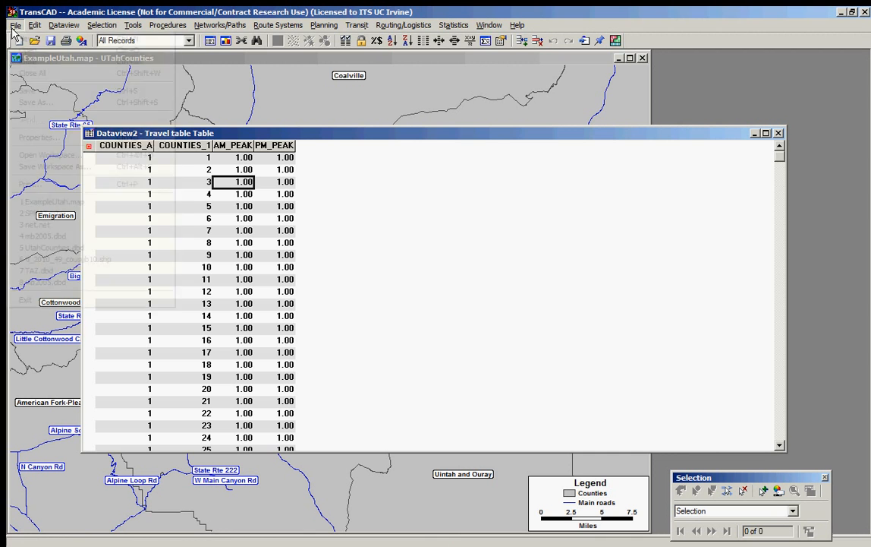
Step: Open the recently used Shortest Path matrix file SPMAT.mtx and place its window below the first rows of the exported table
click(15, 25)
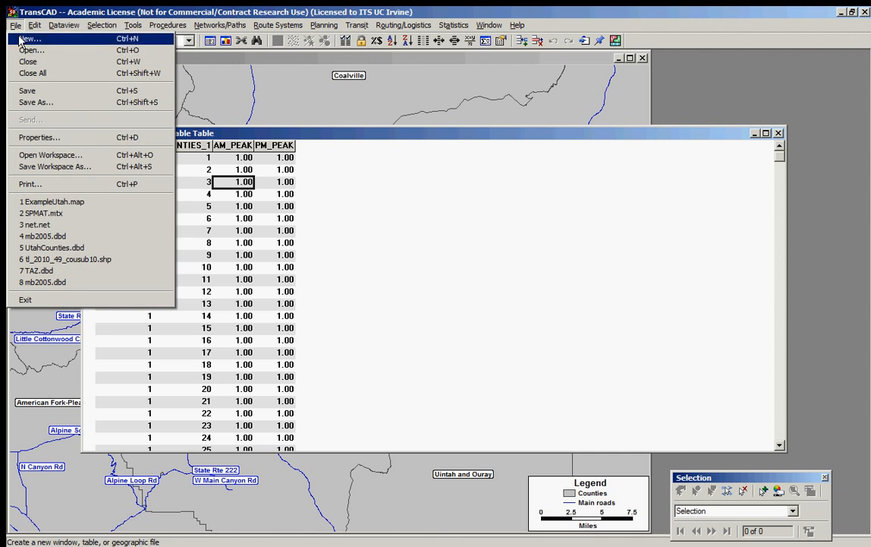
click(75, 227)
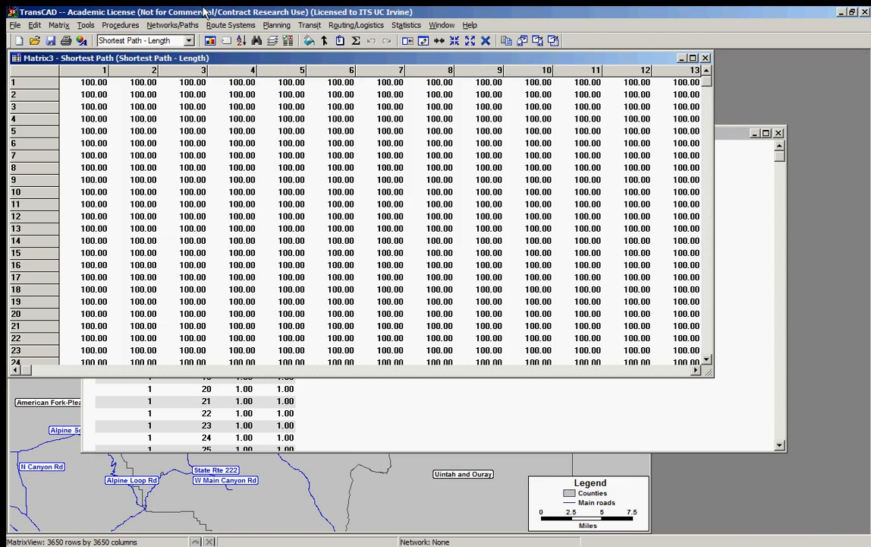
drag(196, 71, 320, 260)
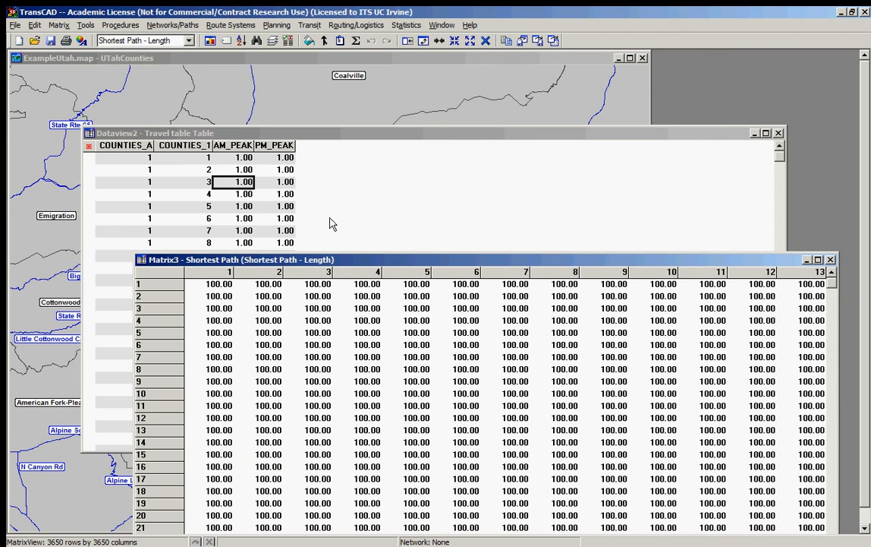
Step: Start a matrix import that creates a new matrix file, with one record per cell and a field for each matrix
click(60, 25)
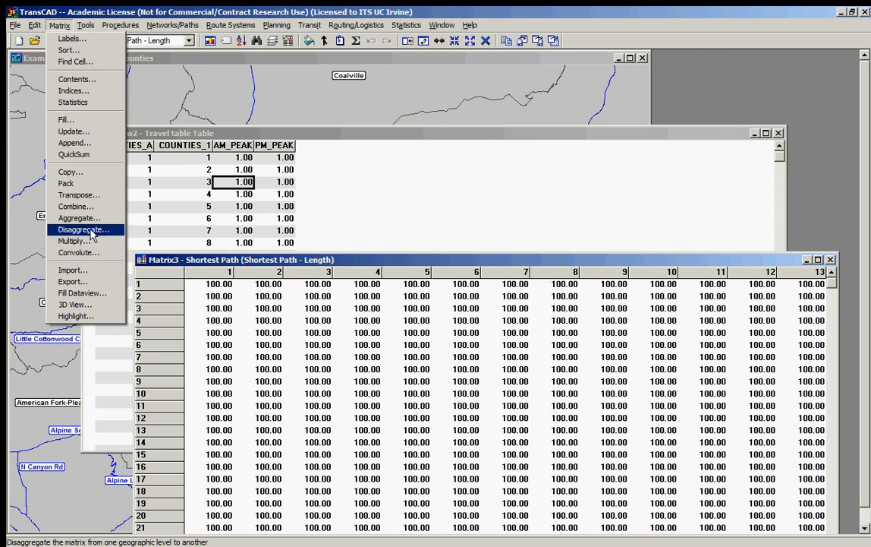
click(80, 270)
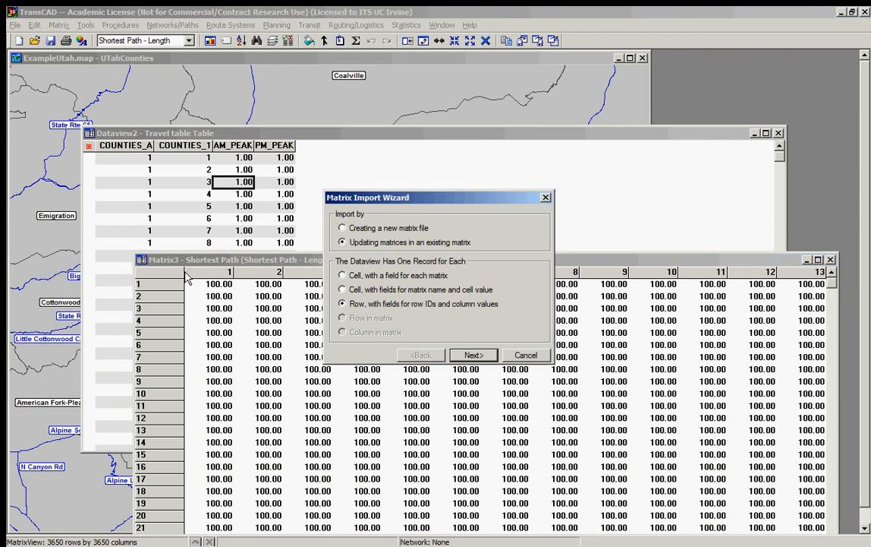
click(387, 230)
key(Return)
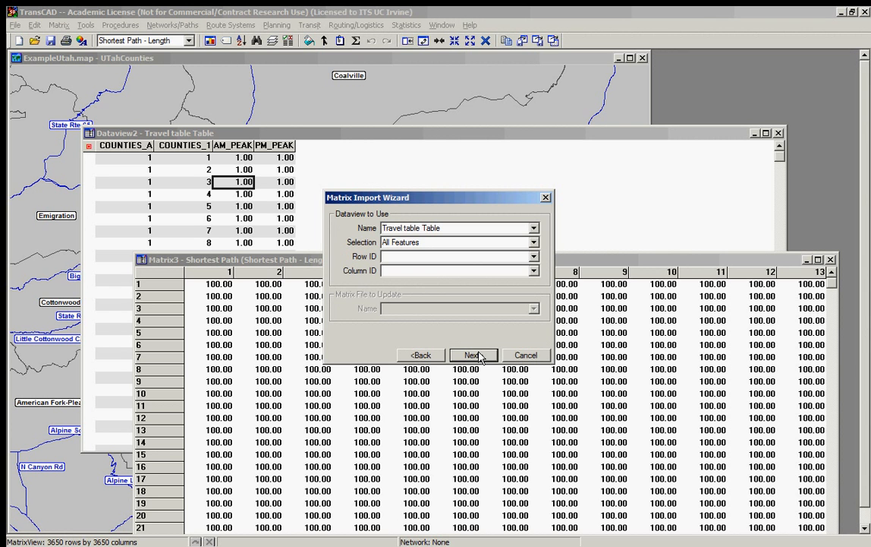
Step: Use all features of the Travel table dataview, with COUNTIES_A as the row ID and COUNTIES_1 as the column ID
click(427, 231)
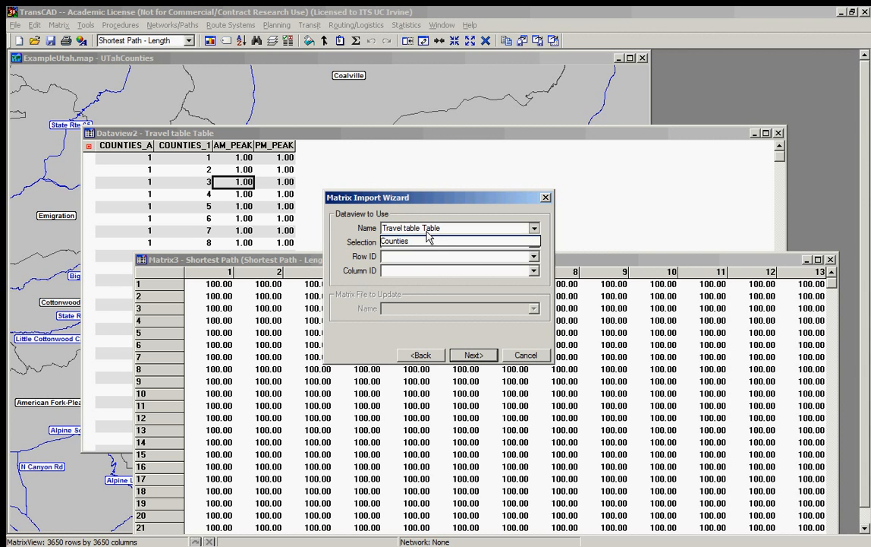
click(428, 232)
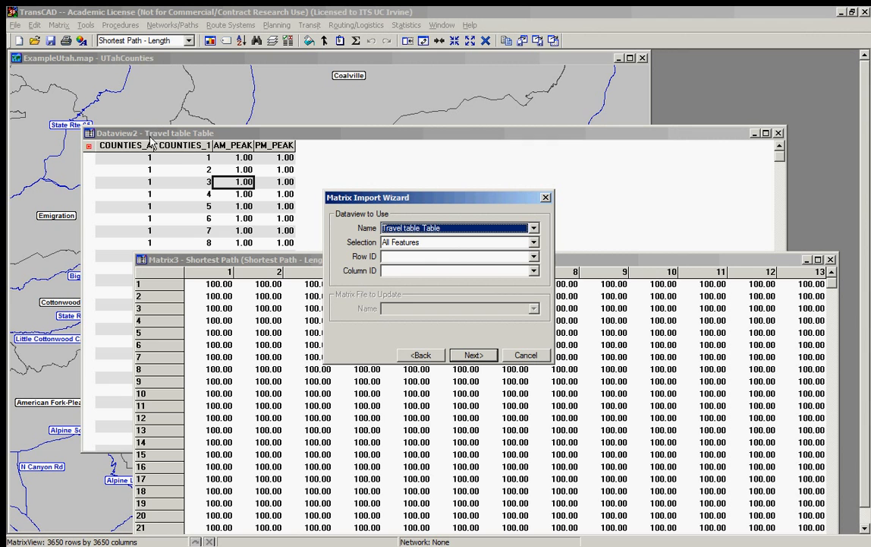
click(413, 256)
click(412, 268)
click(416, 272)
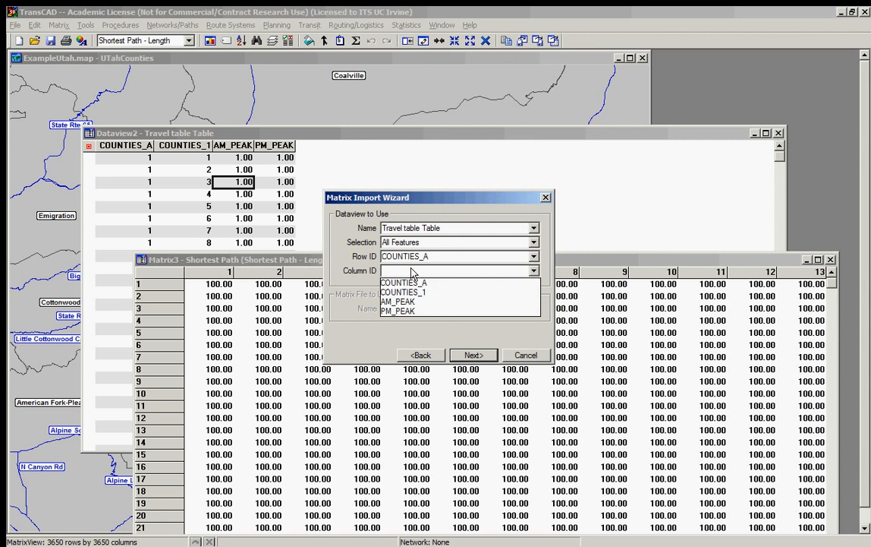
click(414, 293)
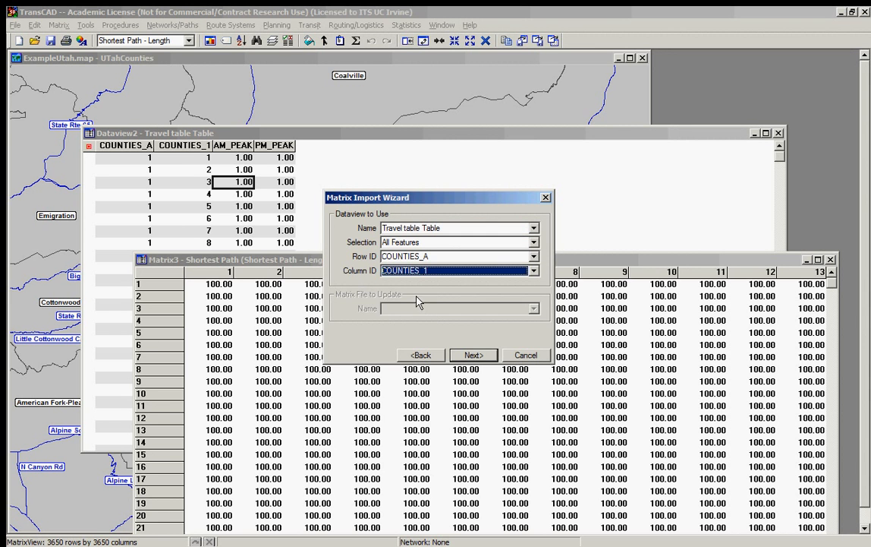
click(473, 354)
Step: Choose only PM_PEAK as the field to import and set the option to sum values into the matrix
click(408, 248)
drag(408, 249, 410, 268)
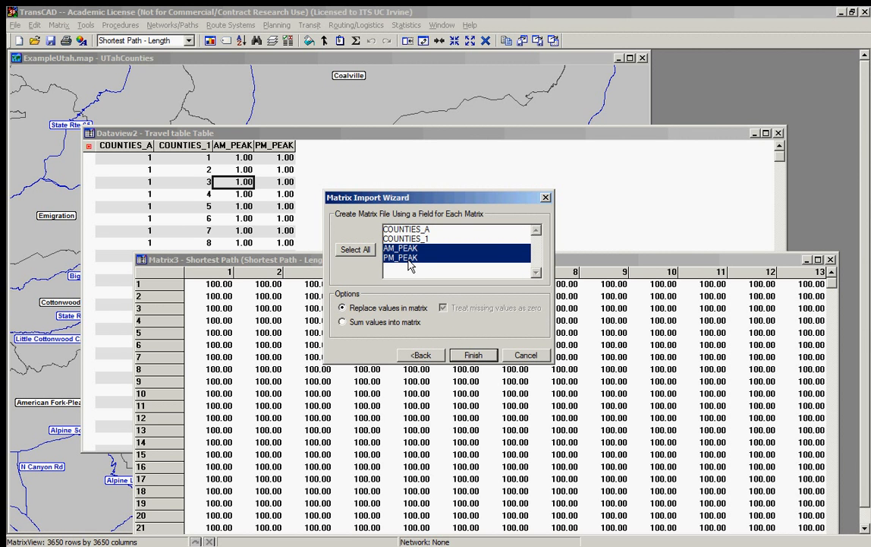
click(409, 259)
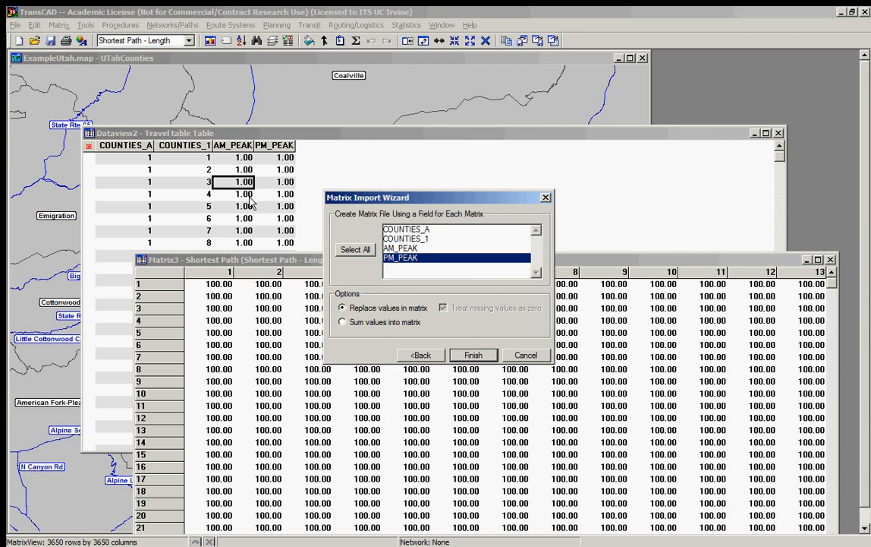
click(377, 322)
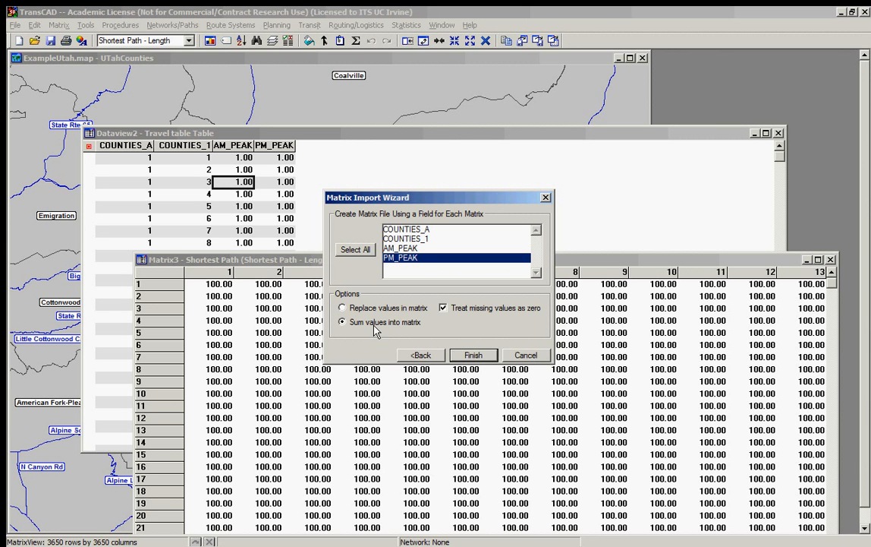
Step: Finish the import and save the new matrix over the existing Example matrix file in the Utah Files folder
click(472, 355)
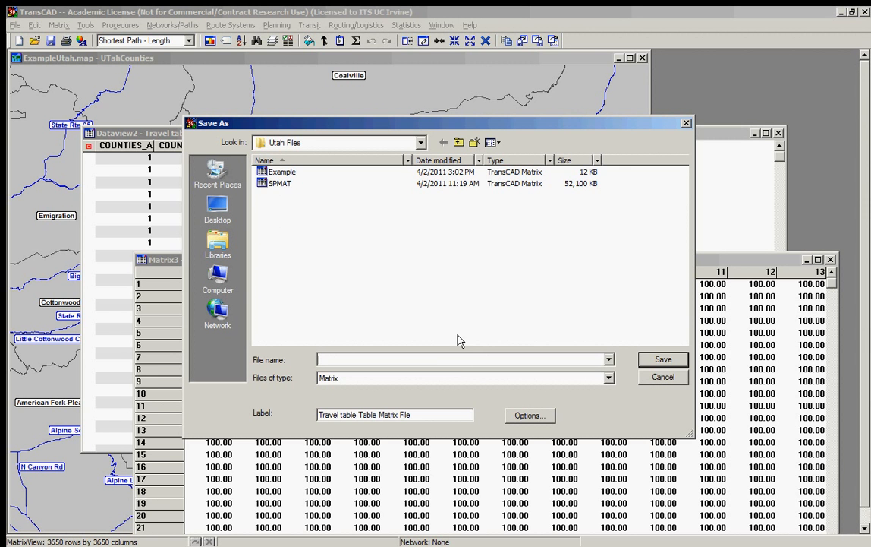
double_click(282, 173)
click(479, 286)
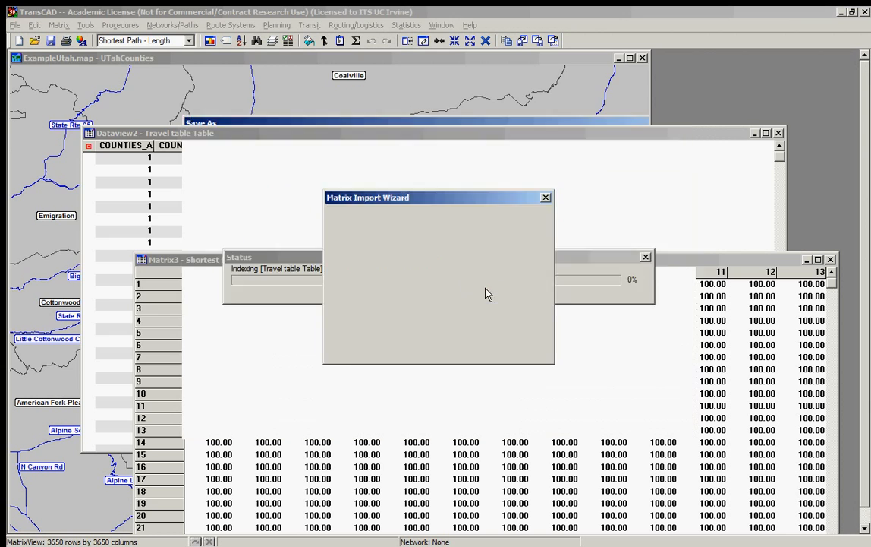
Step: Reposition the imported matrix window and check its list of available matrices and its PM_PEAK cells
drag(334, 61, 448, 107)
click(150, 41)
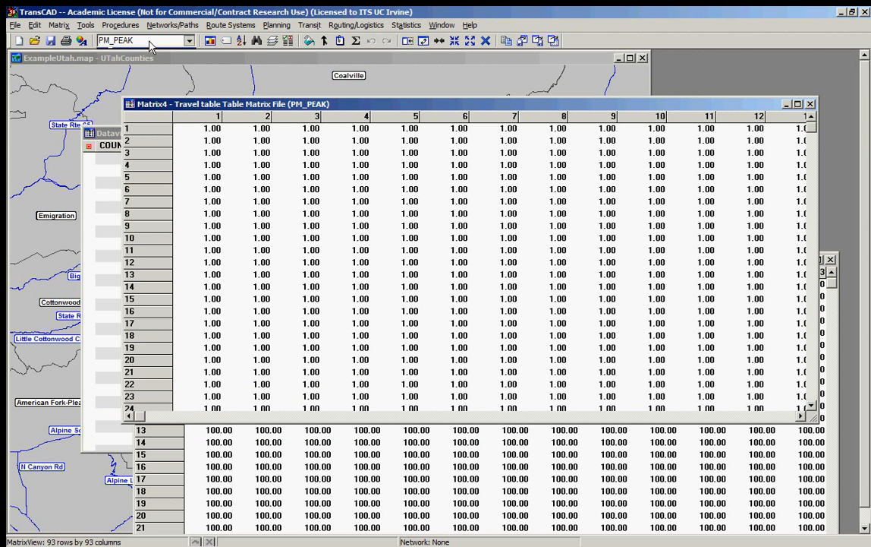
click(150, 42)
drag(414, 251, 422, 263)
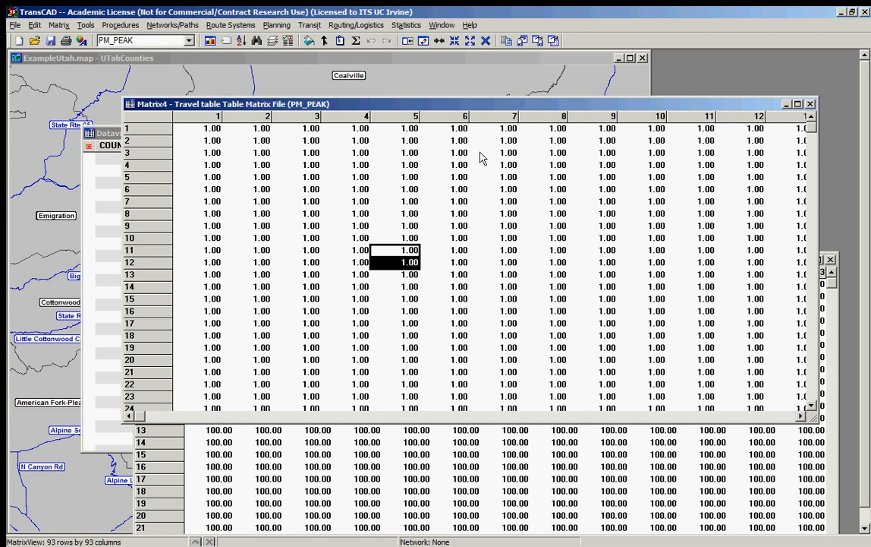
drag(768, 106, 748, 128)
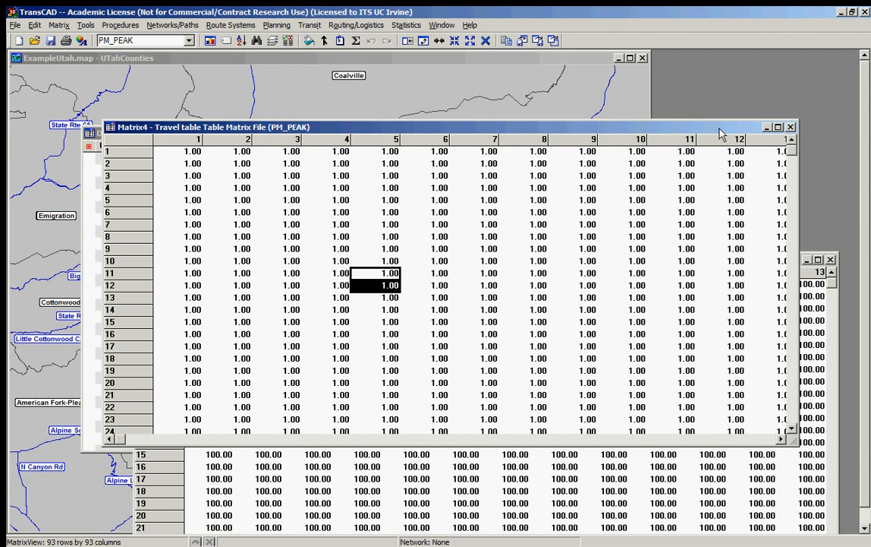
Step: Close the imported PM_PEAK matrix and the Shortest Path matrix windows, leaving the Travel table dataview open
click(791, 128)
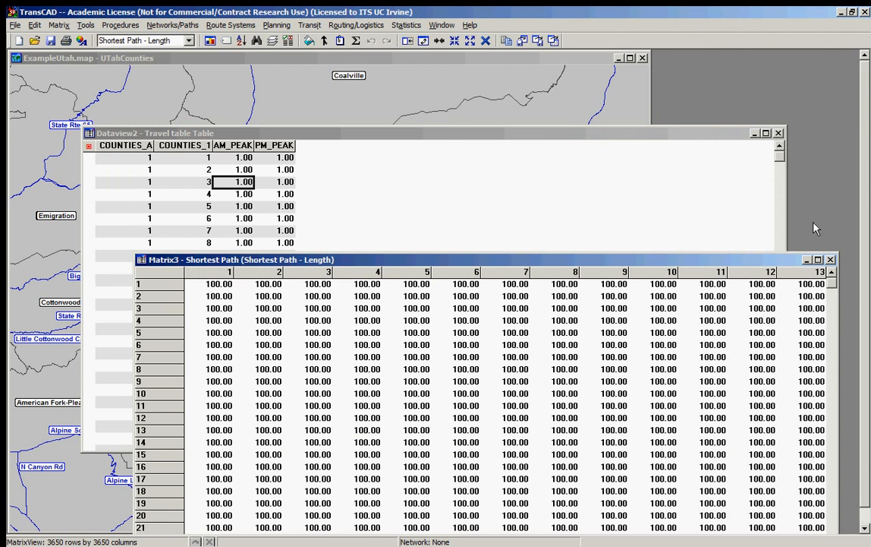
click(831, 260)
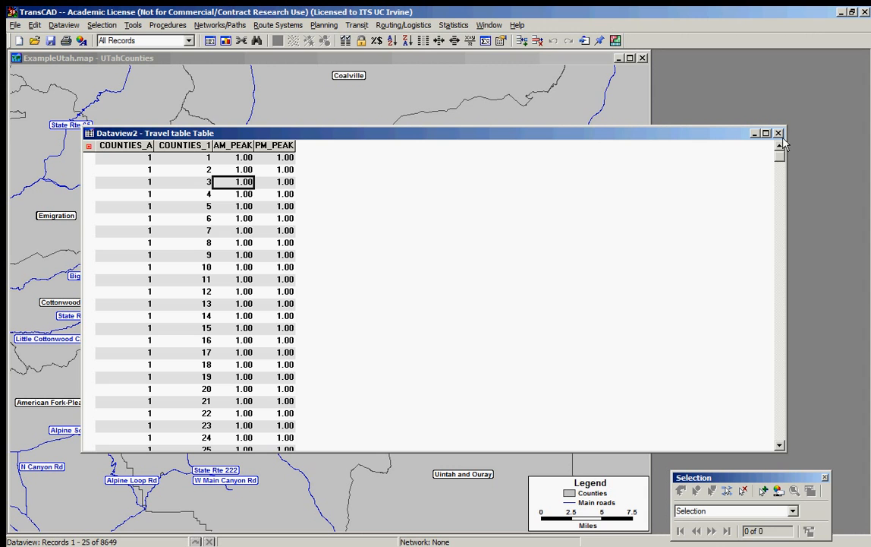